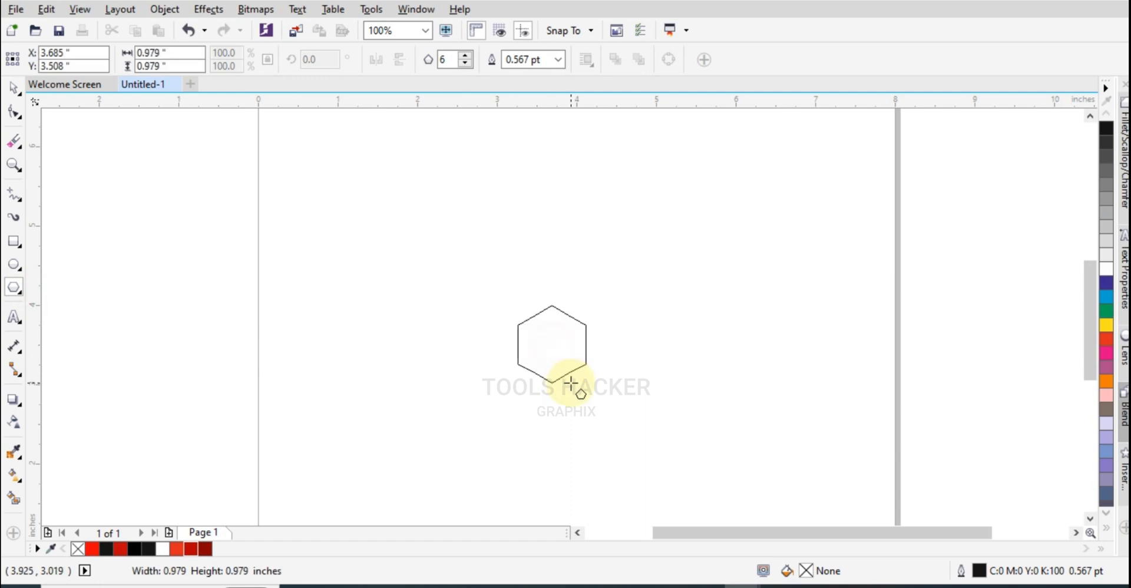
Draw two straight lines from the hexagon's upper side corners through its centre, extending past the opposite lower corners
scroll(524, 328, up, 2)
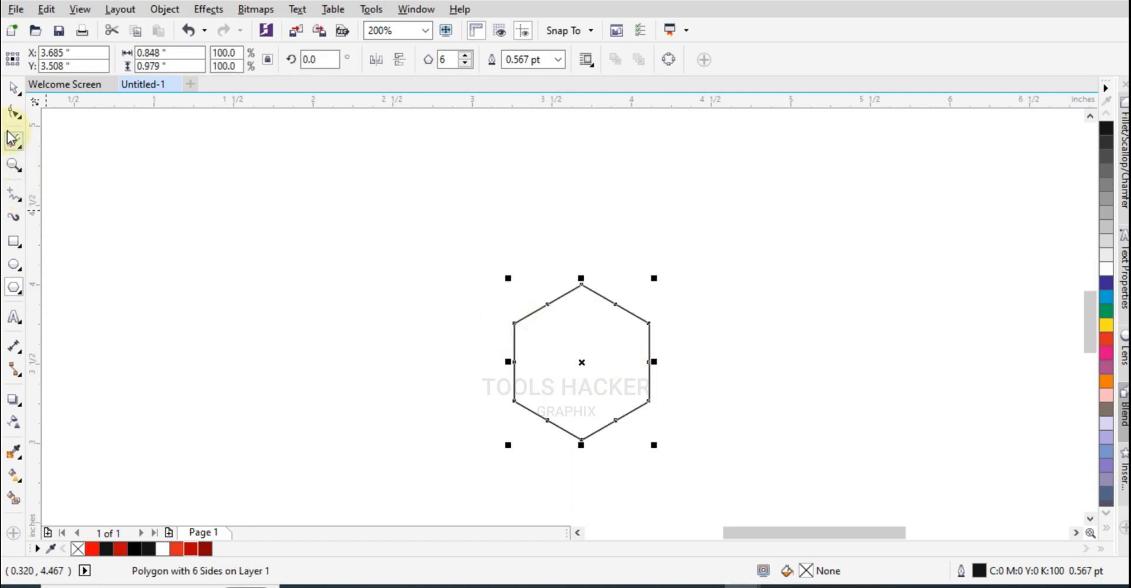
click(11, 199)
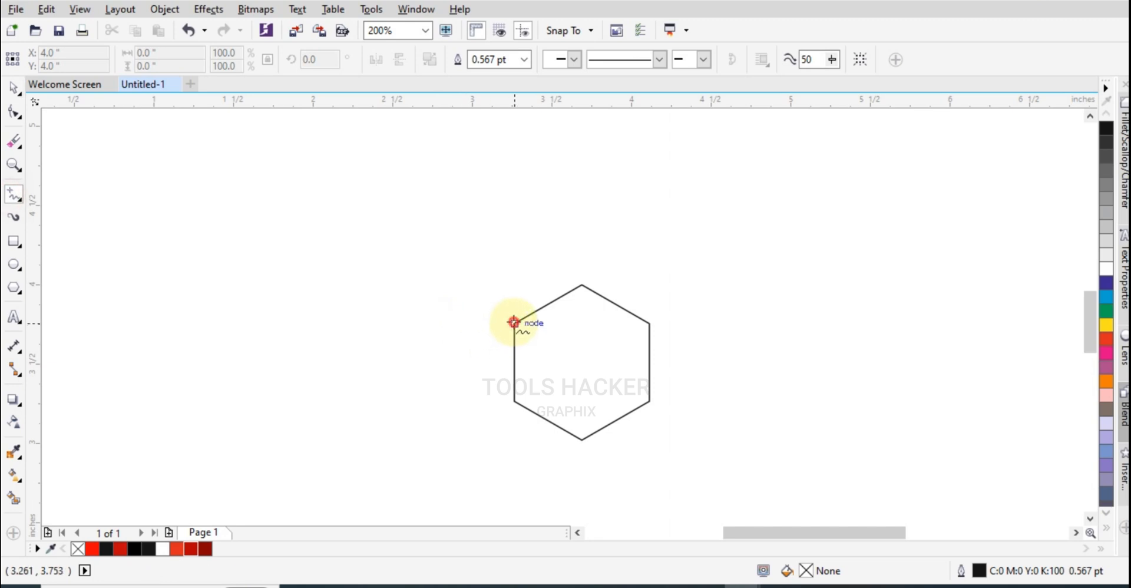
drag(513, 323, 688, 420)
click(688, 422)
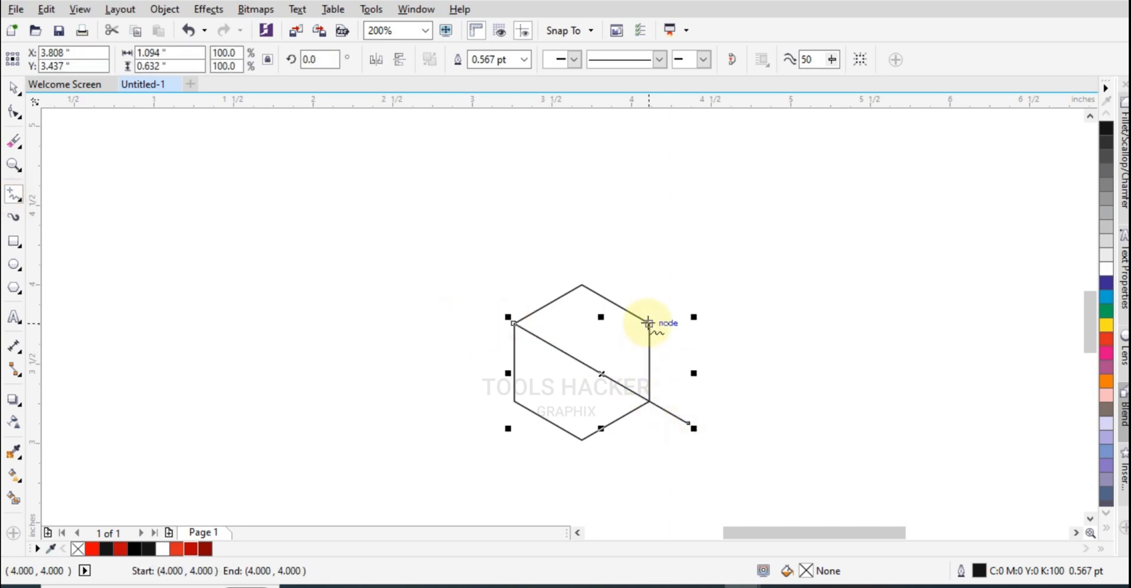
mouse_move(648, 323)
mouse_down()
mouse_move(447, 465)
mouse_move(427, 451)
mouse_up()
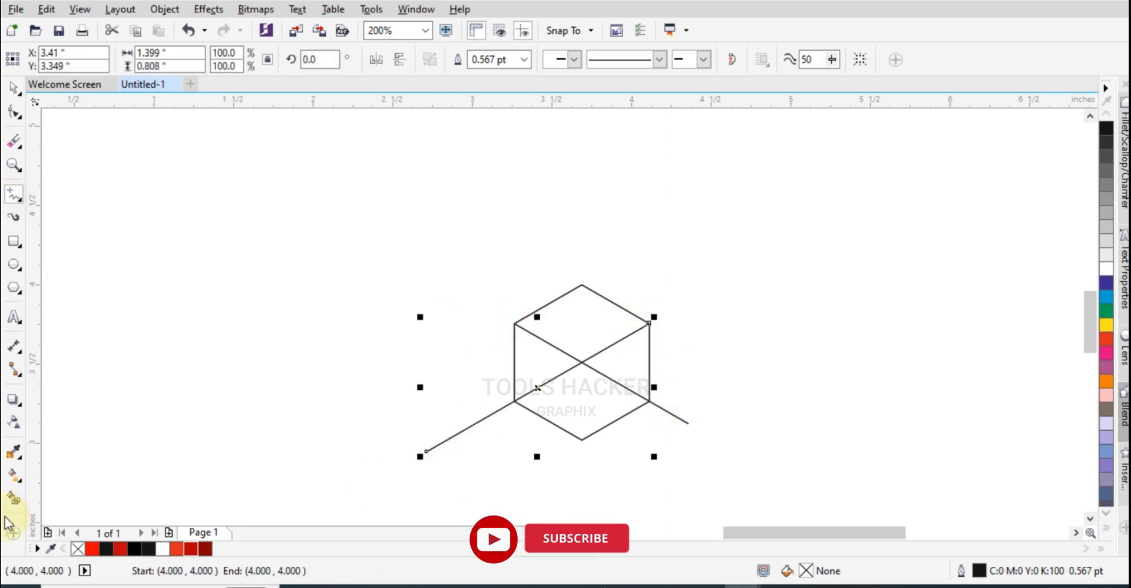
Smart-fill the upper rhombus between the hexagon edges and the crossing lines with red
click(15, 498)
click(589, 331)
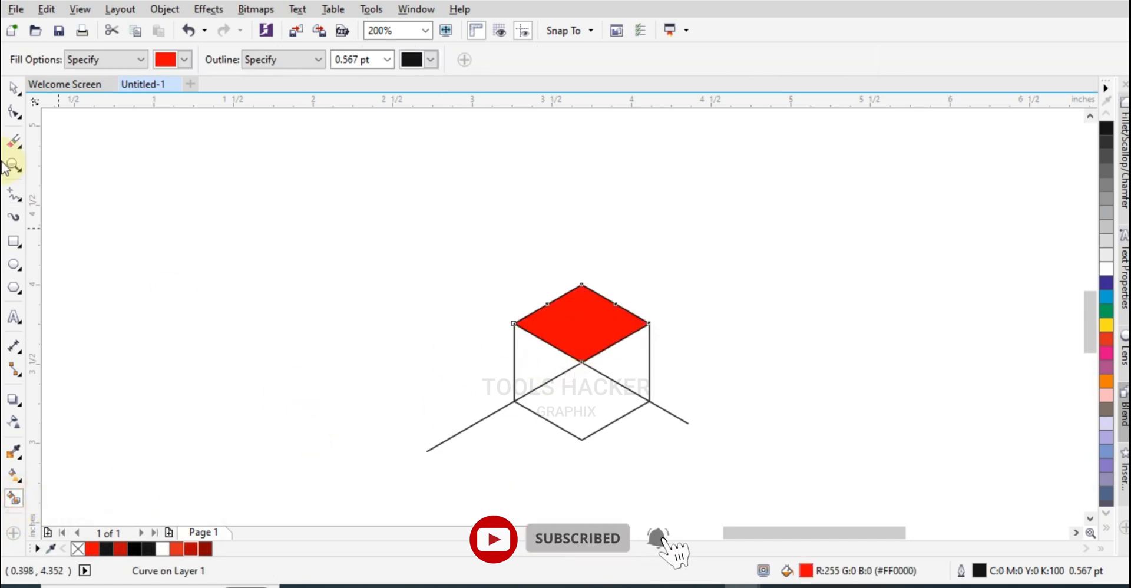
click(13, 88)
click(242, 217)
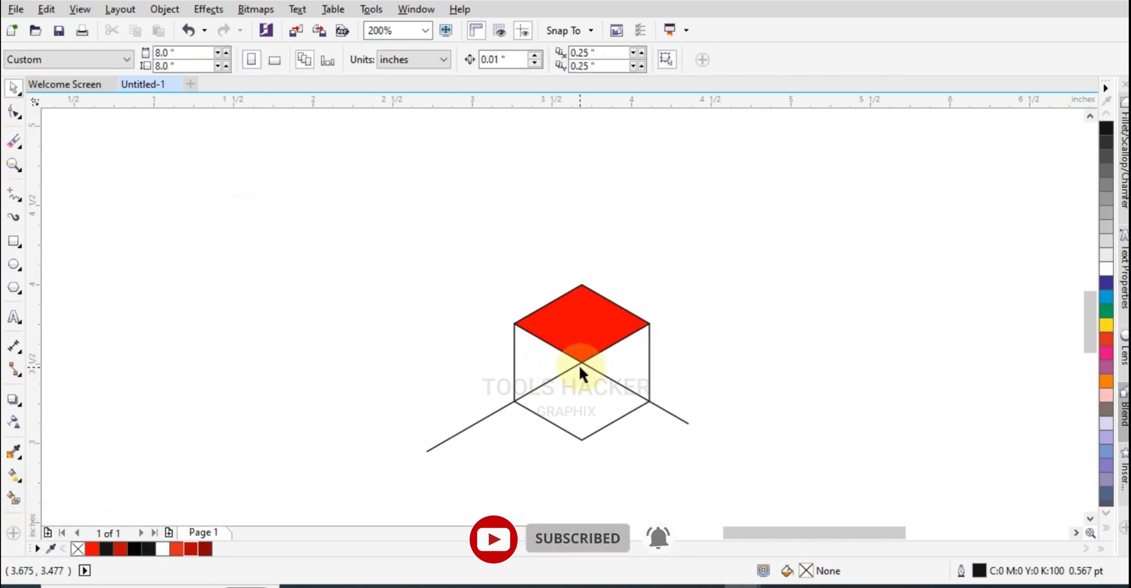
Delete the two crossing diagonal lines, keeping the hexagon and the red rhombus
click(623, 376)
click(626, 388)
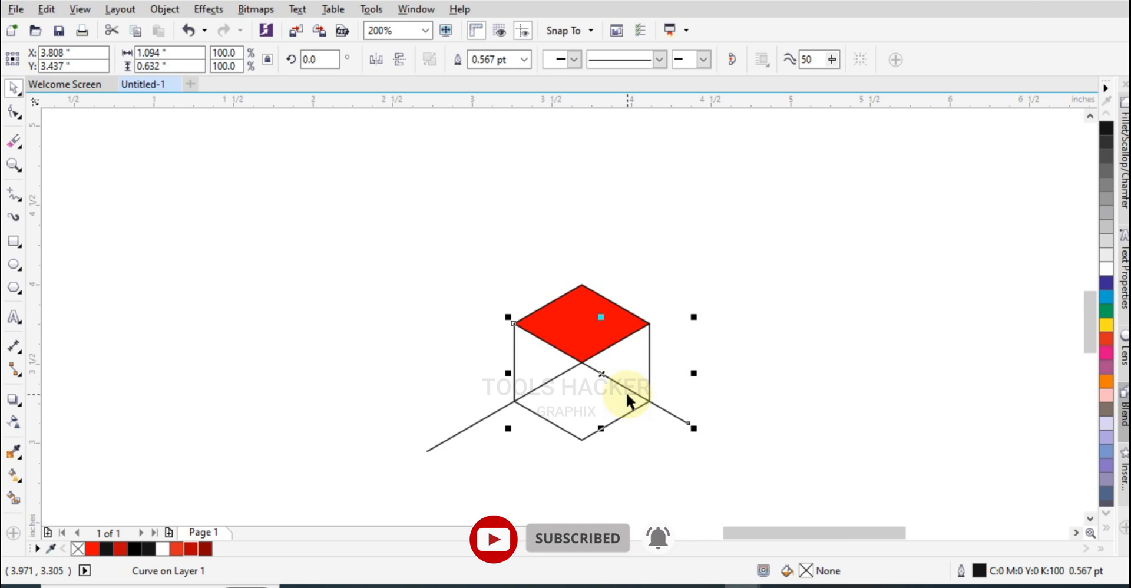
click(665, 411)
key(Delete)
click(530, 392)
key(Delete)
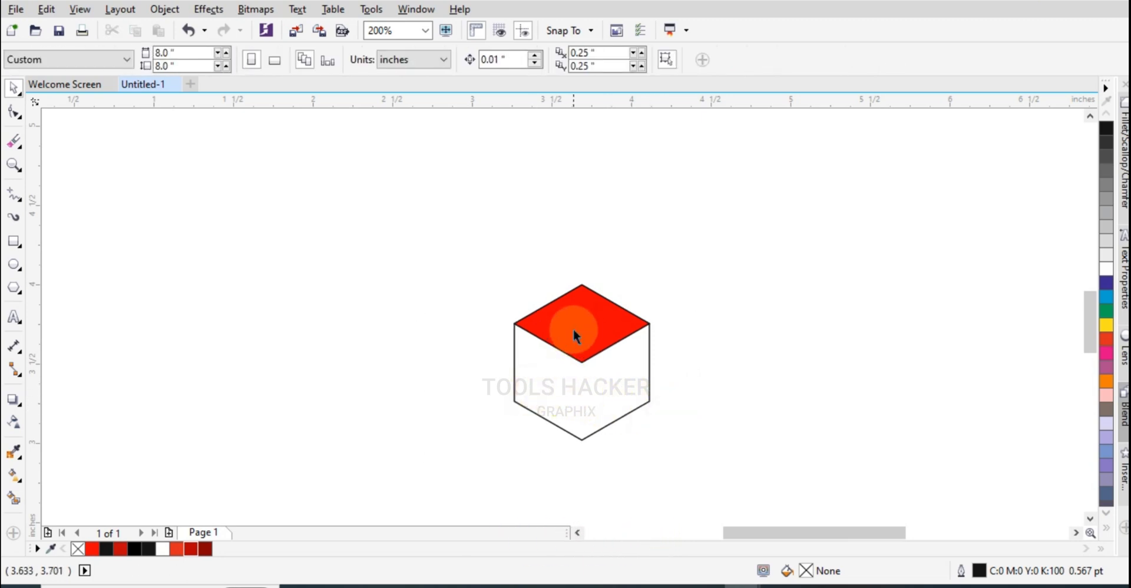
Rotate a copy of the red rhombus 240° about its lowest corner and repeat the rotation to cover the hexagon's other two faces
click(577, 325)
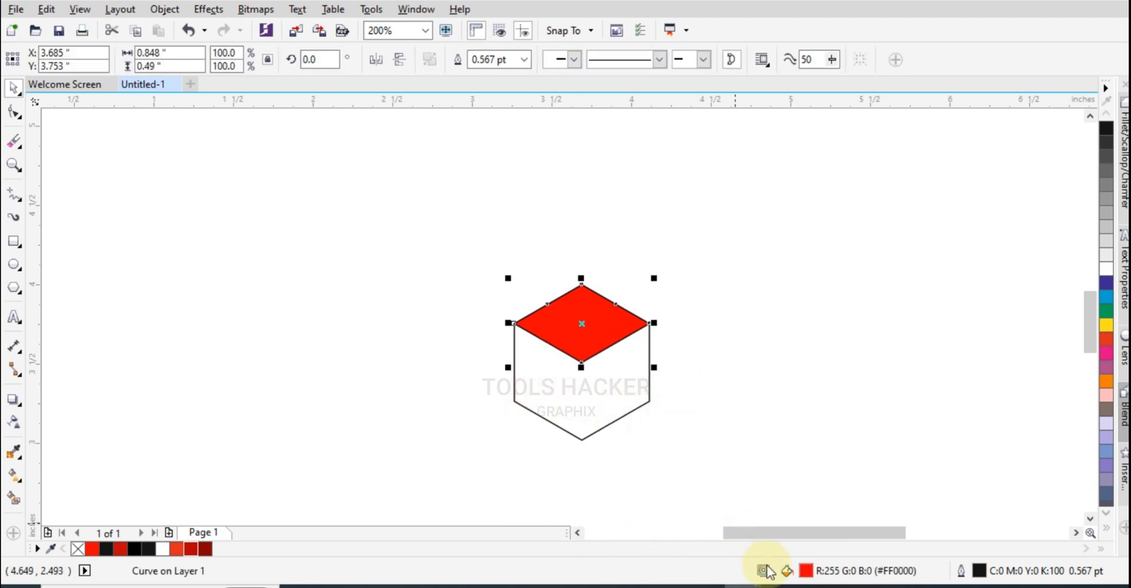
scroll(613, 339, up, 2)
click(778, 356)
click(576, 293)
click(553, 309)
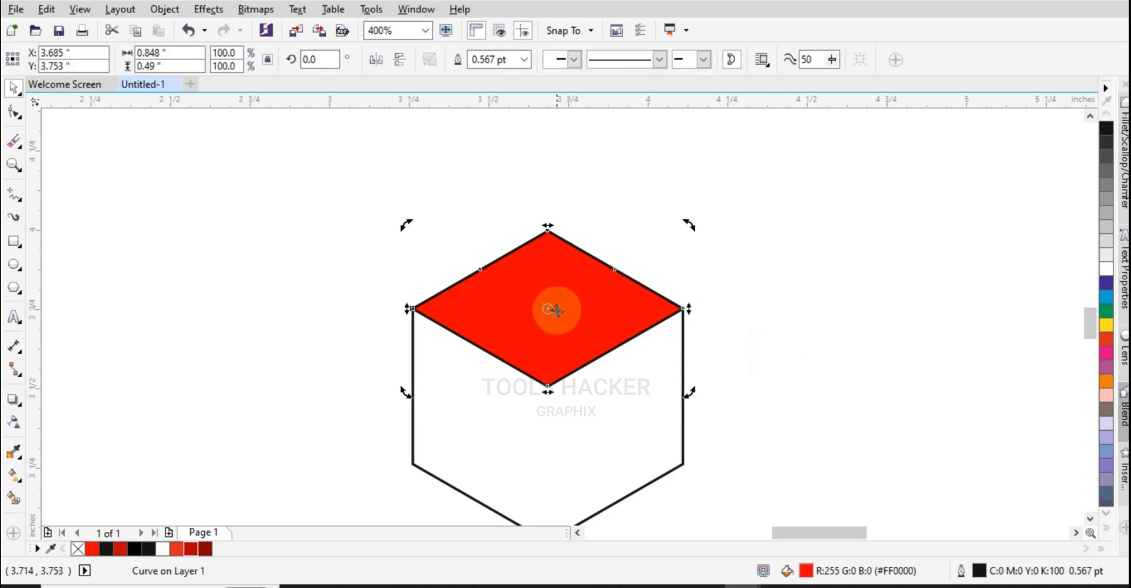
drag(547, 308, 547, 387)
drag(687, 228, 574, 469)
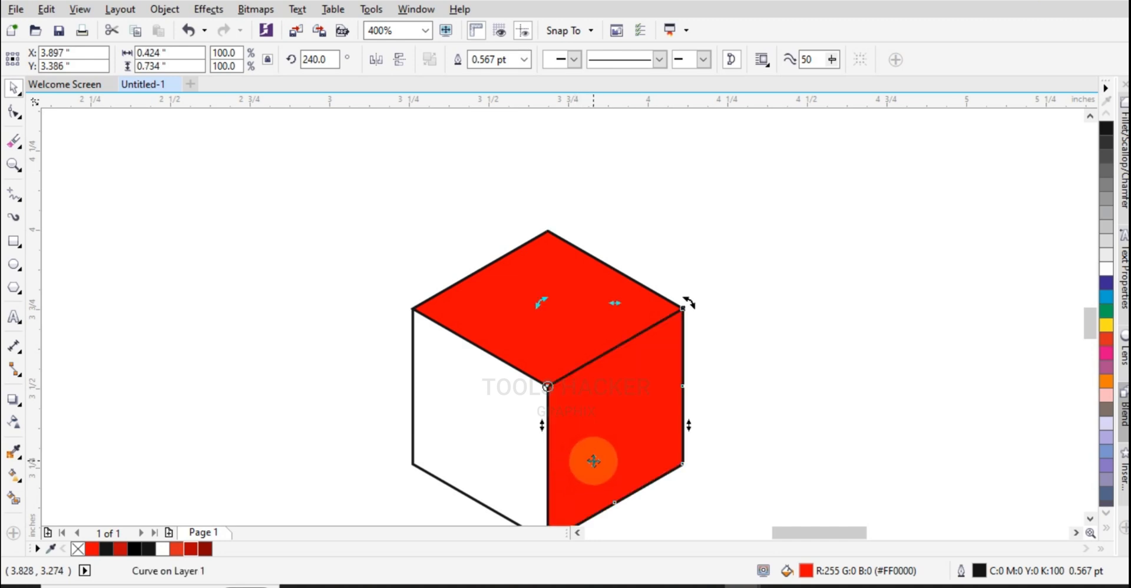
key(ctrl+r)
click(775, 389)
scroll(641, 334, down, 2)
Move the three red faces sideways clear of the hexagon, and enlarge the hexagon about its centre to about 1.01 × 1.167 inches
click(634, 363)
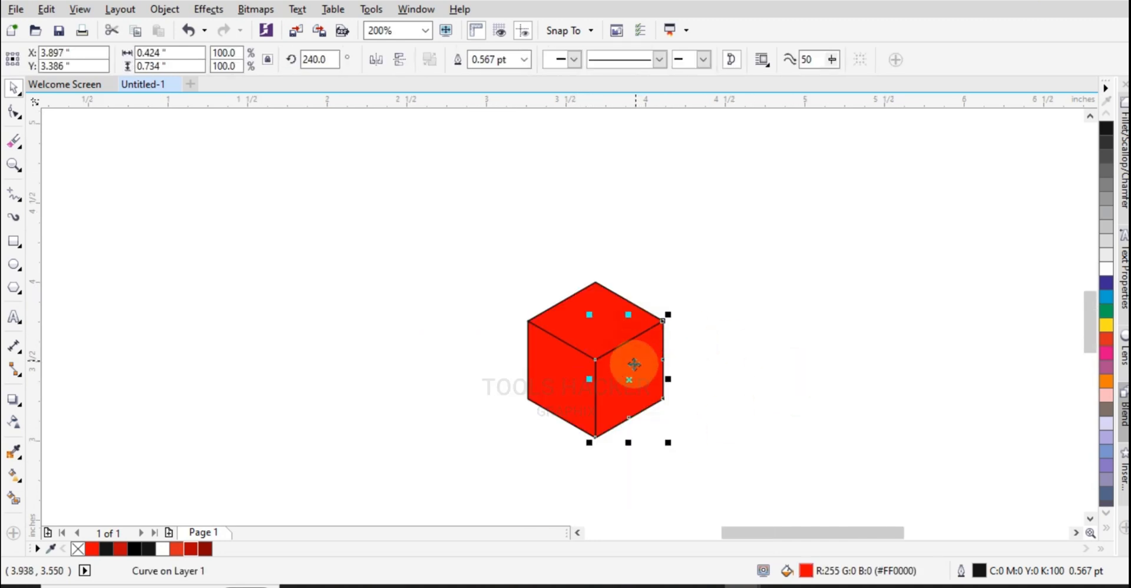
shift+click(569, 370)
drag(559, 373, 796, 373)
click(660, 351)
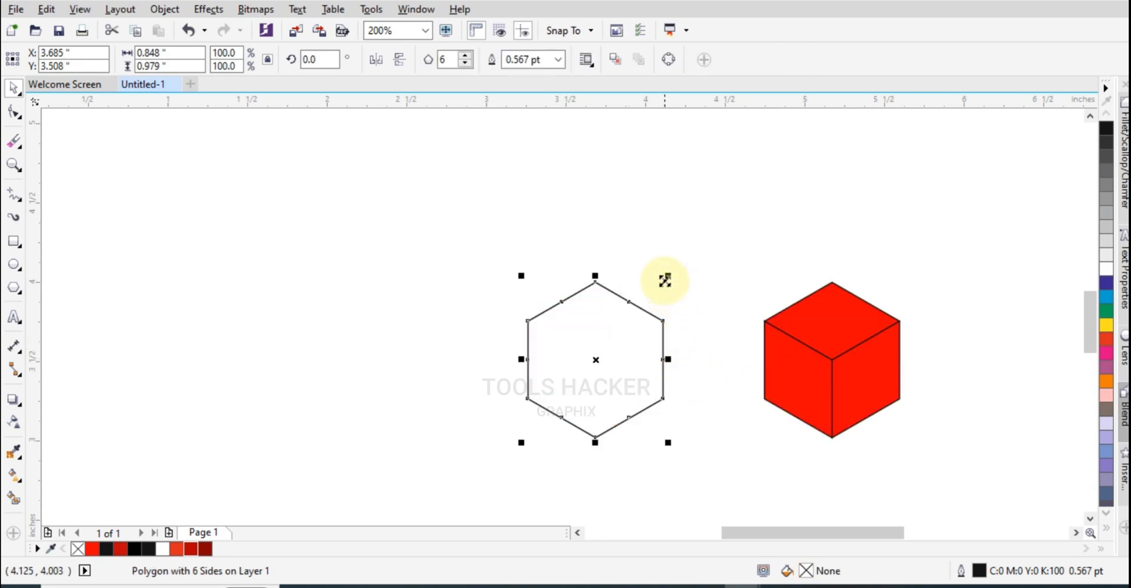
drag(668, 276, 684, 259)
Mirror the three red cube faces vertically as one selection and group them
click(860, 354)
shift+click(797, 370)
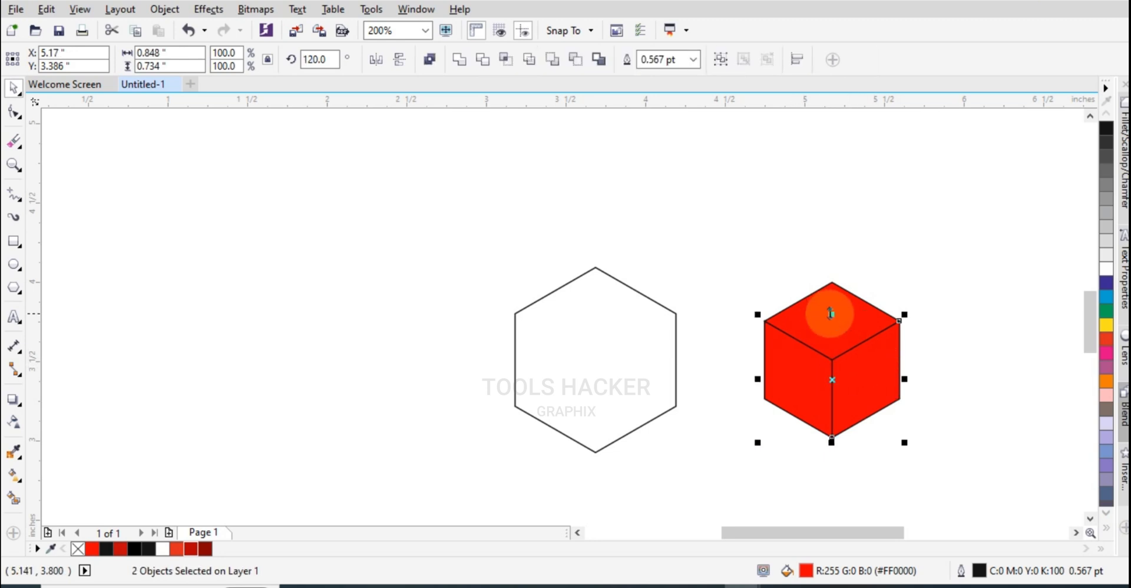
shift+click(831, 312)
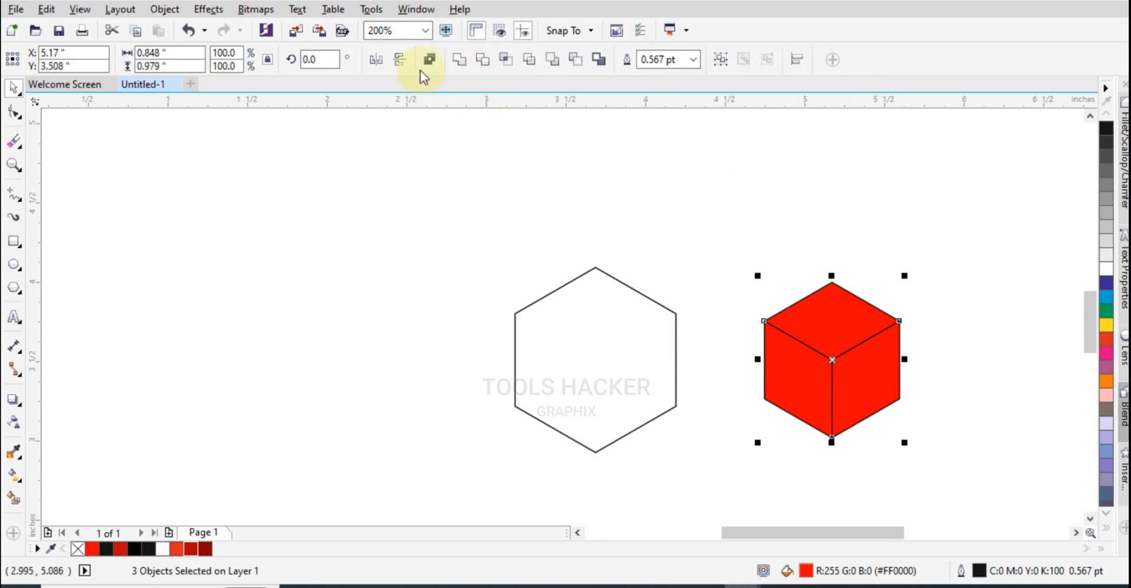
click(400, 69)
drag(698, 231, 942, 456)
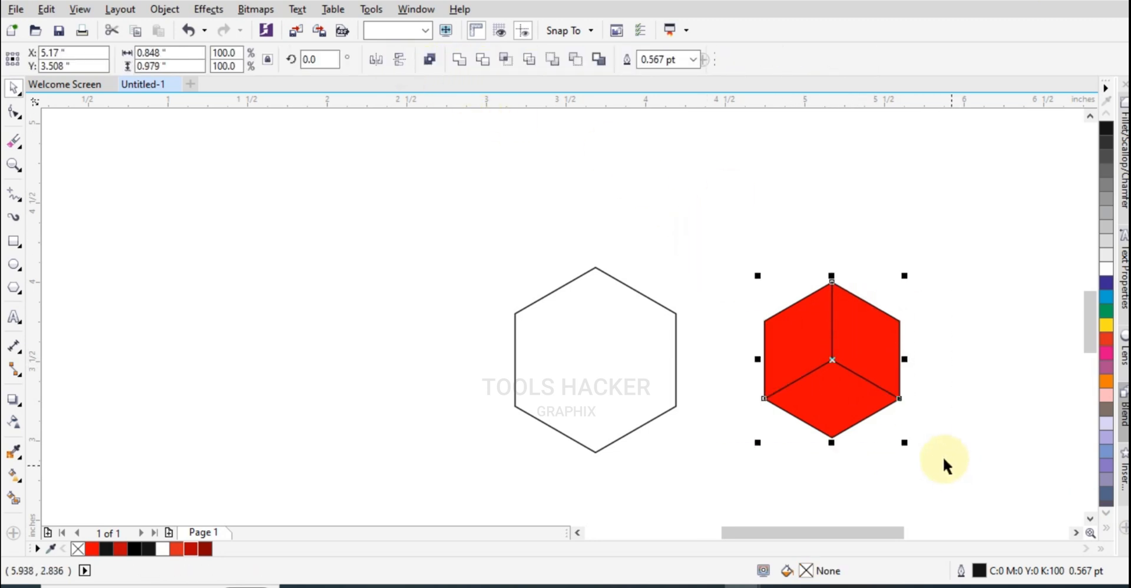
key(ctrl+g)
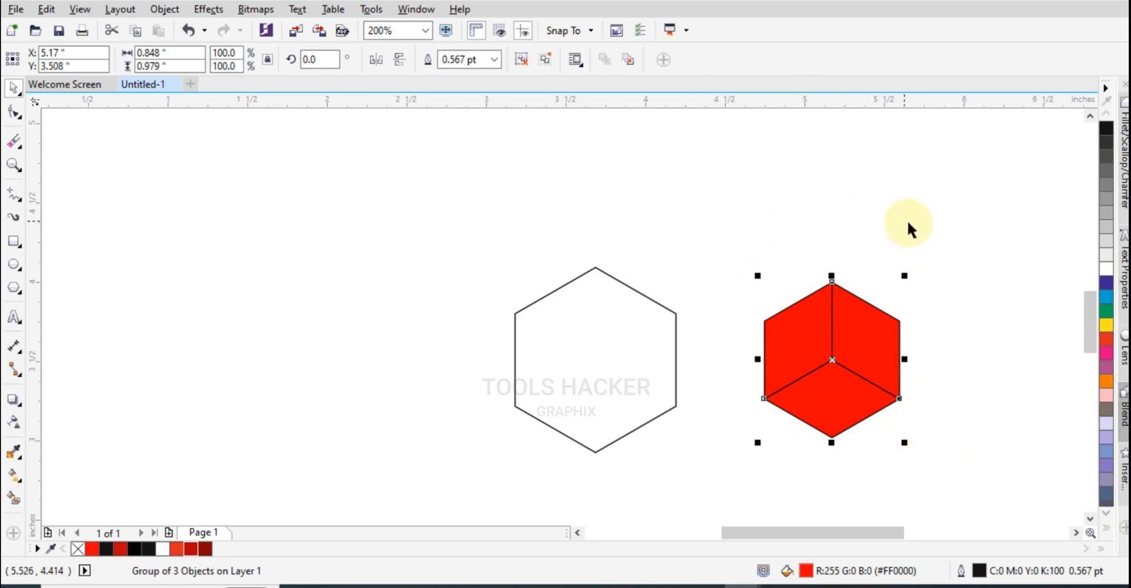
Align the grouped cube faces and the larger hexagon on a common centre
drag(934, 228, 458, 466)
key(c)
click(764, 392)
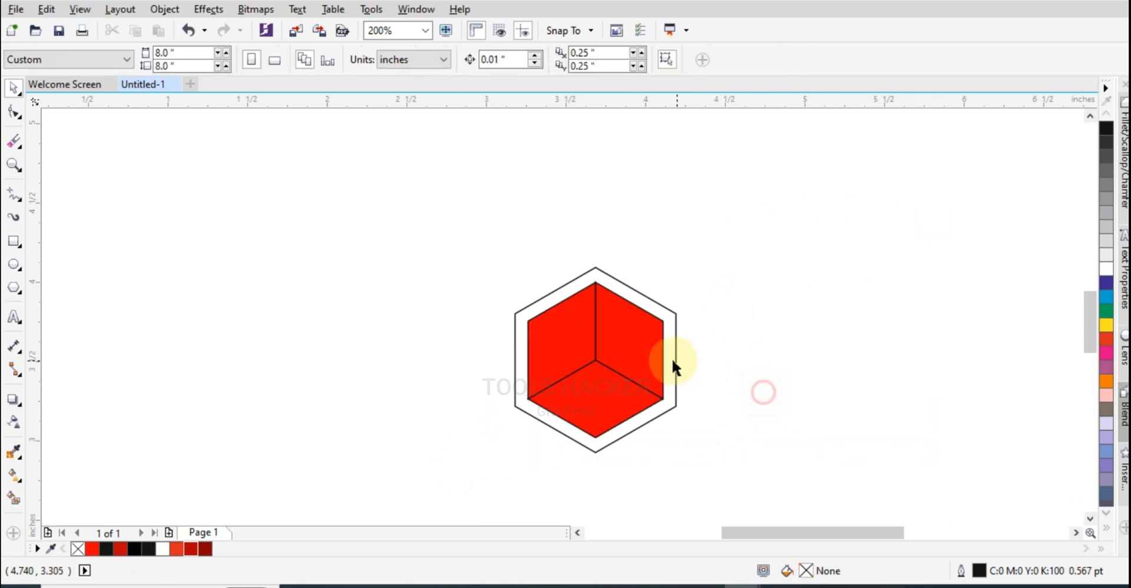
Remove the fill from the grouped cube faces, leaving only their outlines
scroll(648, 353, up, 1)
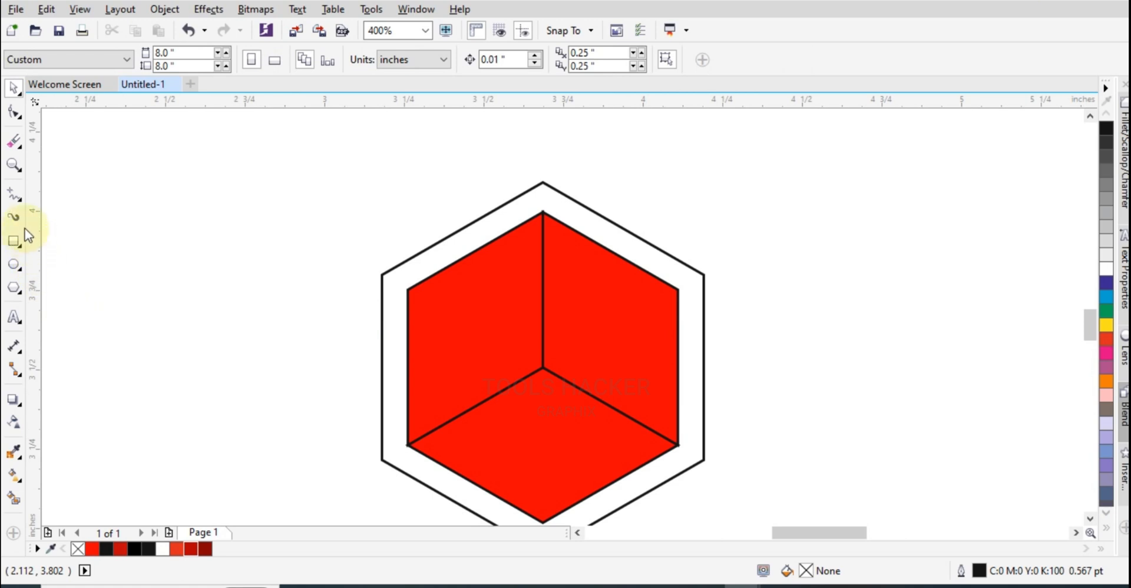
click(415, 278)
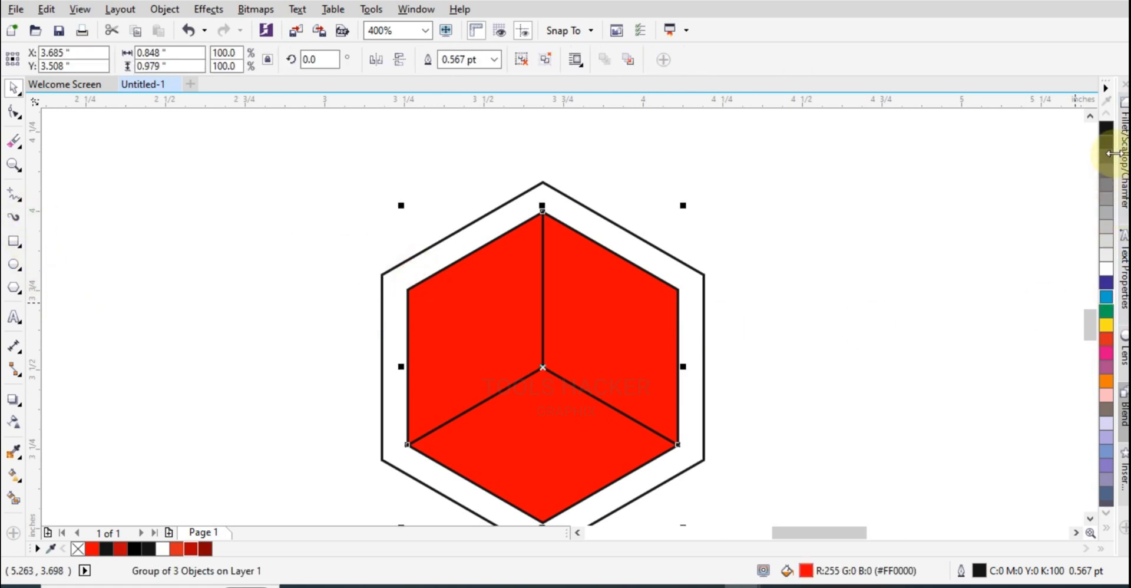
click(1105, 528)
click(1059, 112)
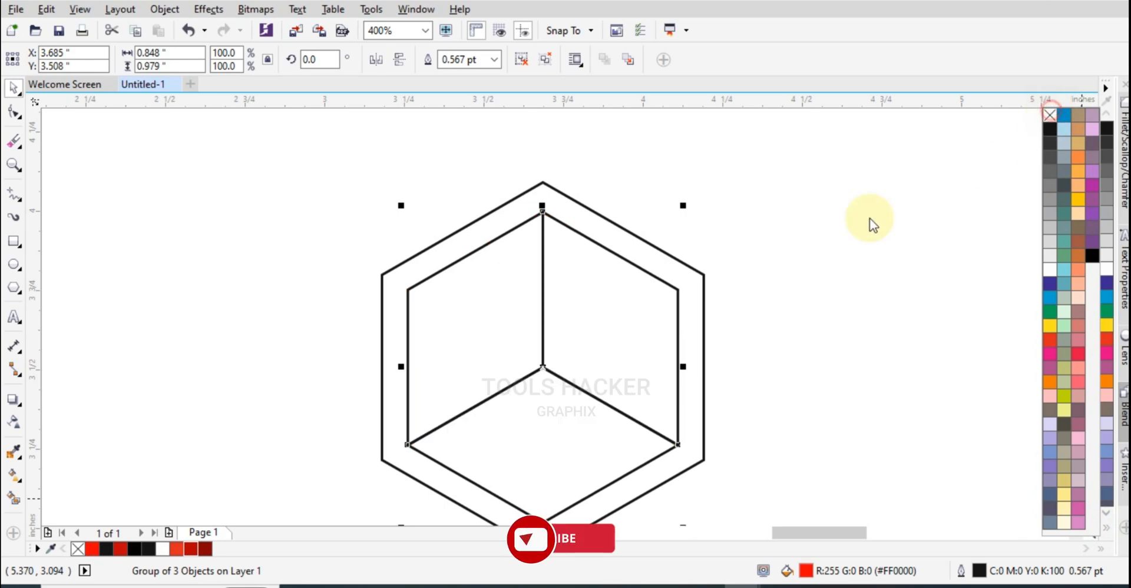
Draw three short lines from the outer hexagon's upper-left, upper-right and bottom corners inward past the matching inner corners
click(14, 195)
click(382, 274)
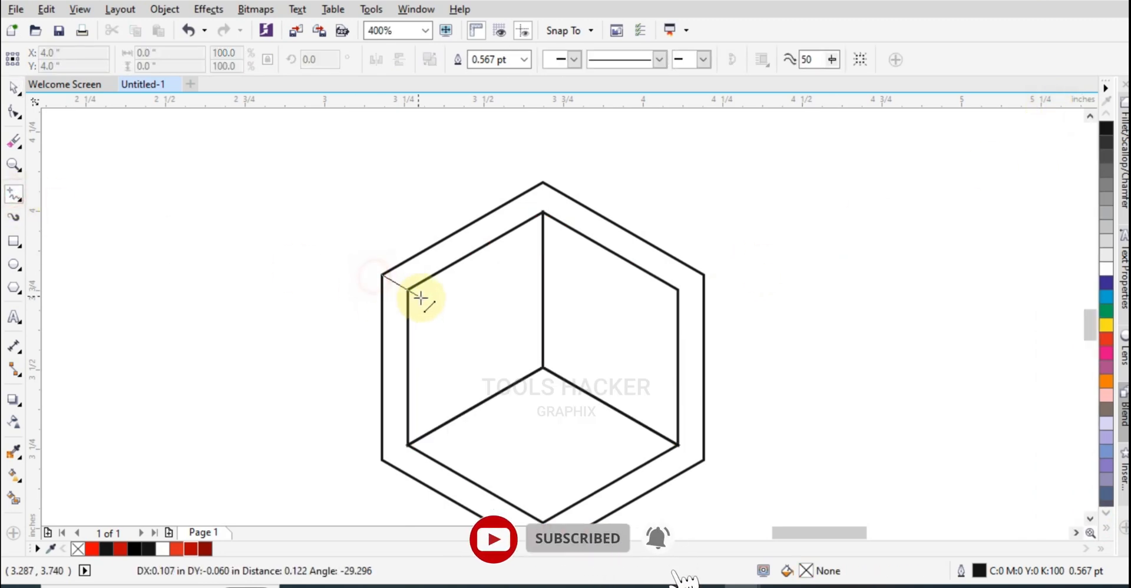
click(423, 298)
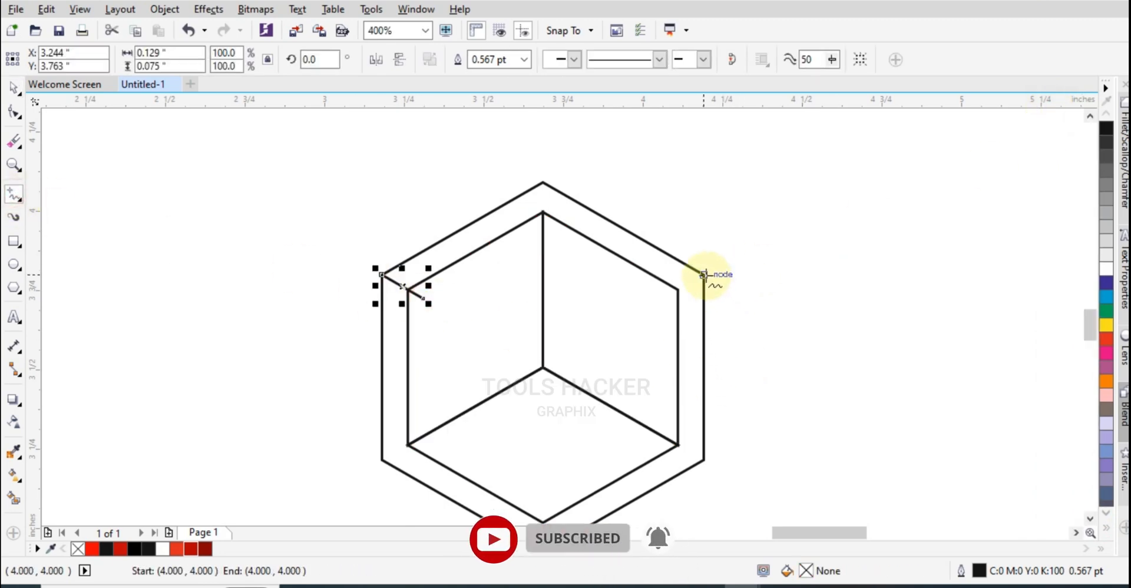
click(703, 274)
click(661, 298)
scroll(595, 348, down, 2)
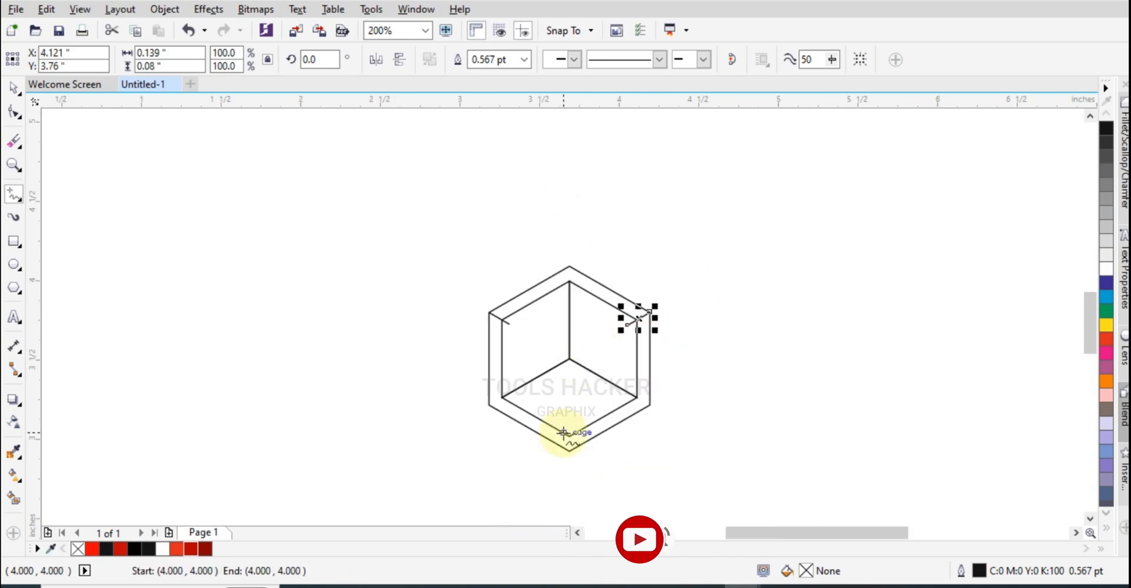
scroll(563, 433, up, 2)
click(575, 465)
click(575, 392)
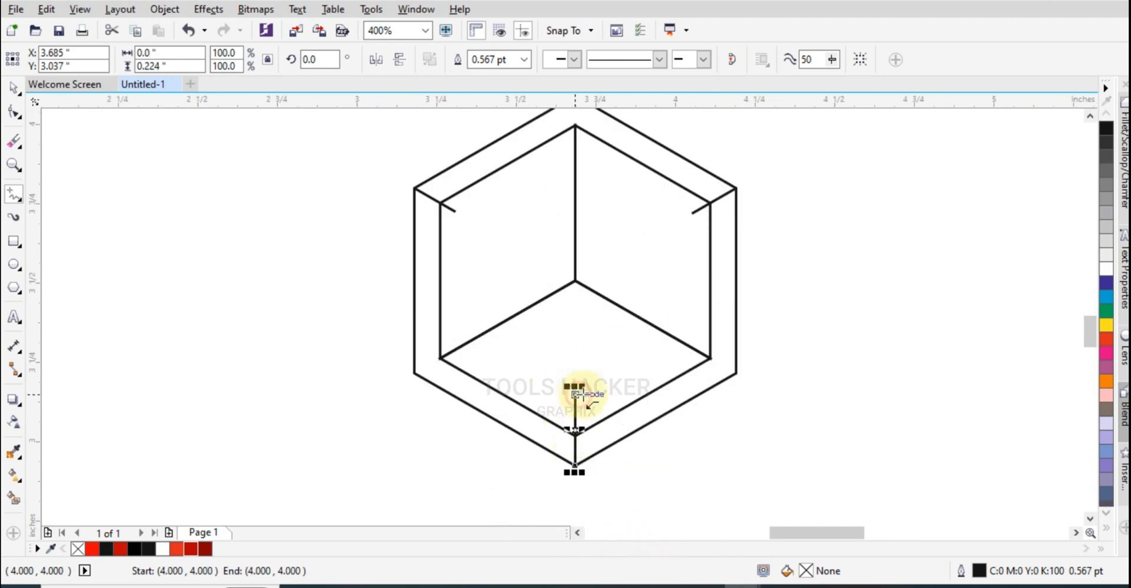
Smart-fill the three border sections between the outer and inner hexagons with red
click(14, 499)
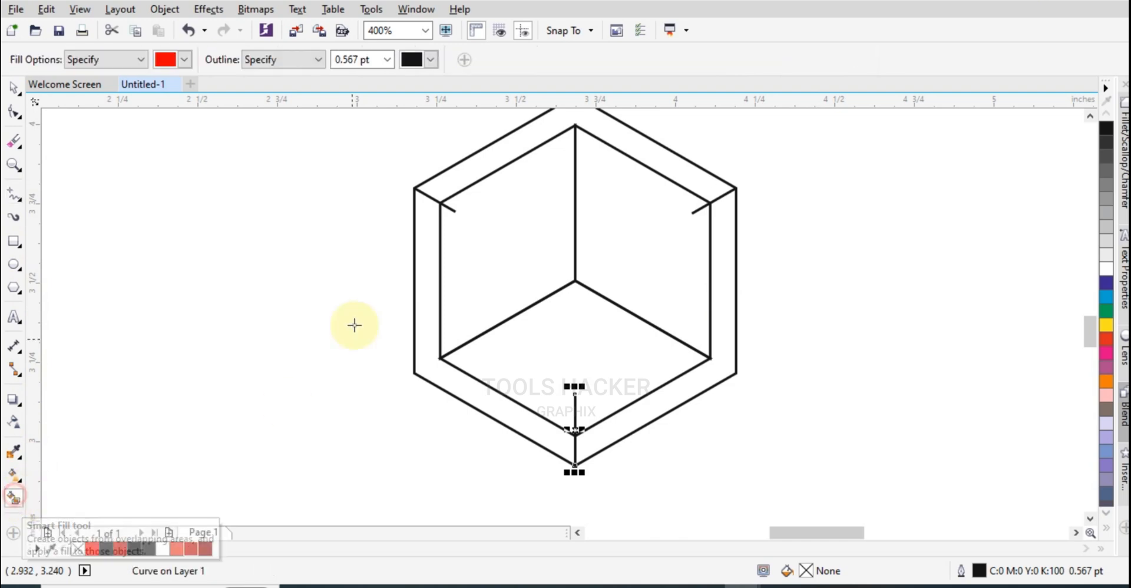
click(421, 266)
scroll(485, 313, down, 2)
click(498, 263)
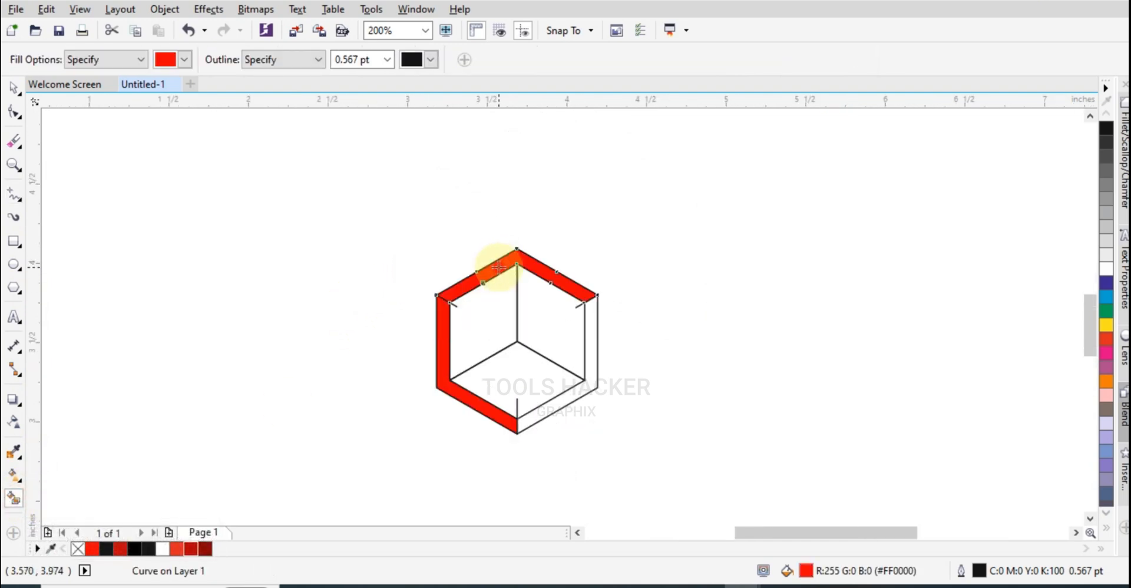
click(590, 348)
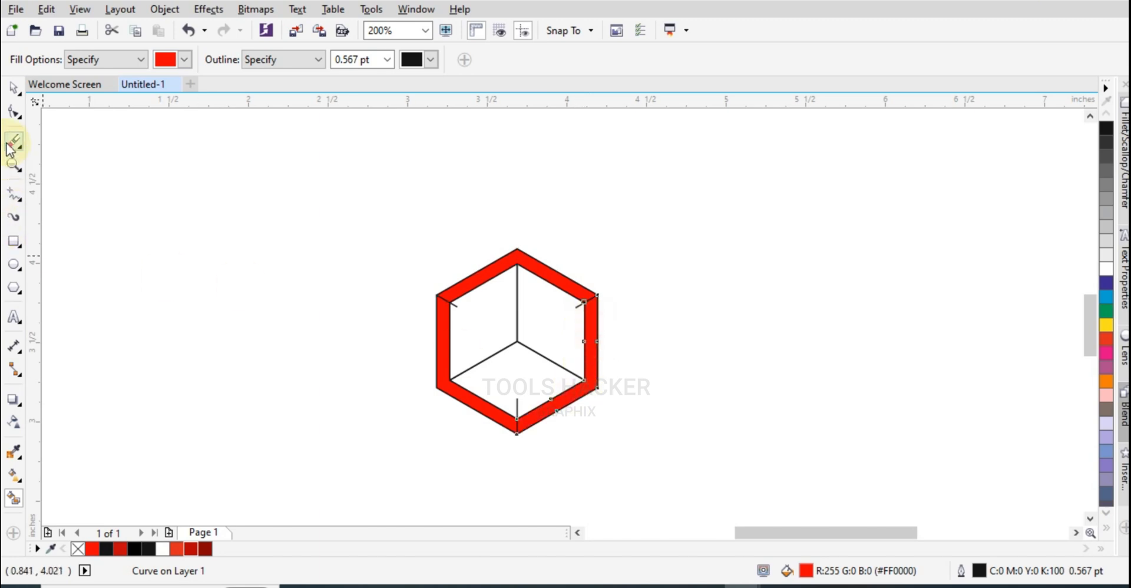
click(13, 93)
drag(237, 171, 618, 326)
key(Delete)
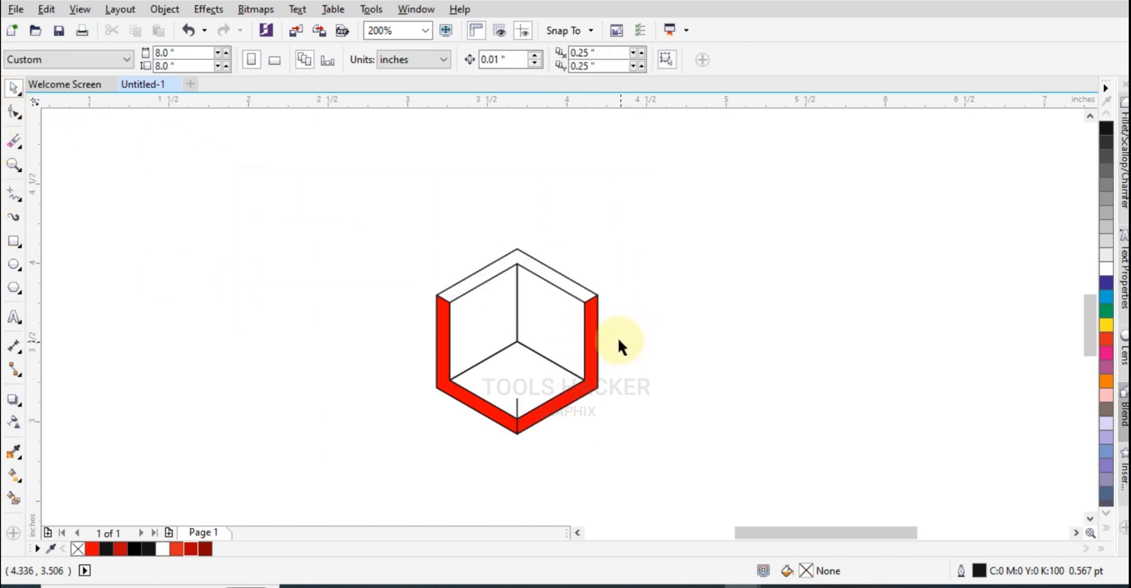
key(ctrl+z)
Delete the three short lines at the upper-left, upper-right and bottom corners of the red border
drag(417, 247, 465, 317)
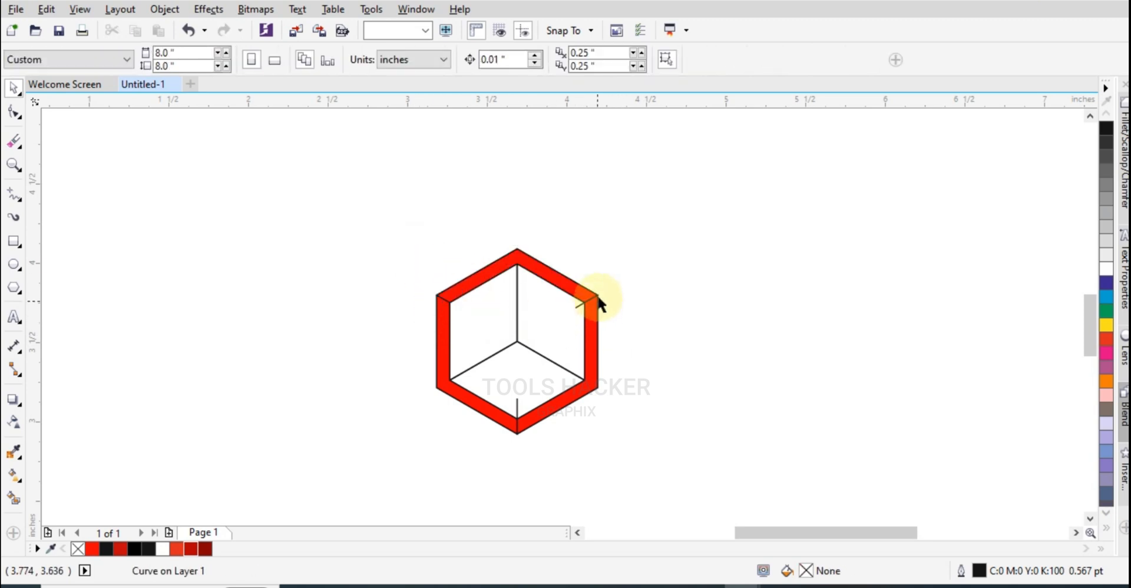
drag(610, 273, 554, 325)
key(Delete)
drag(552, 456, 478, 382)
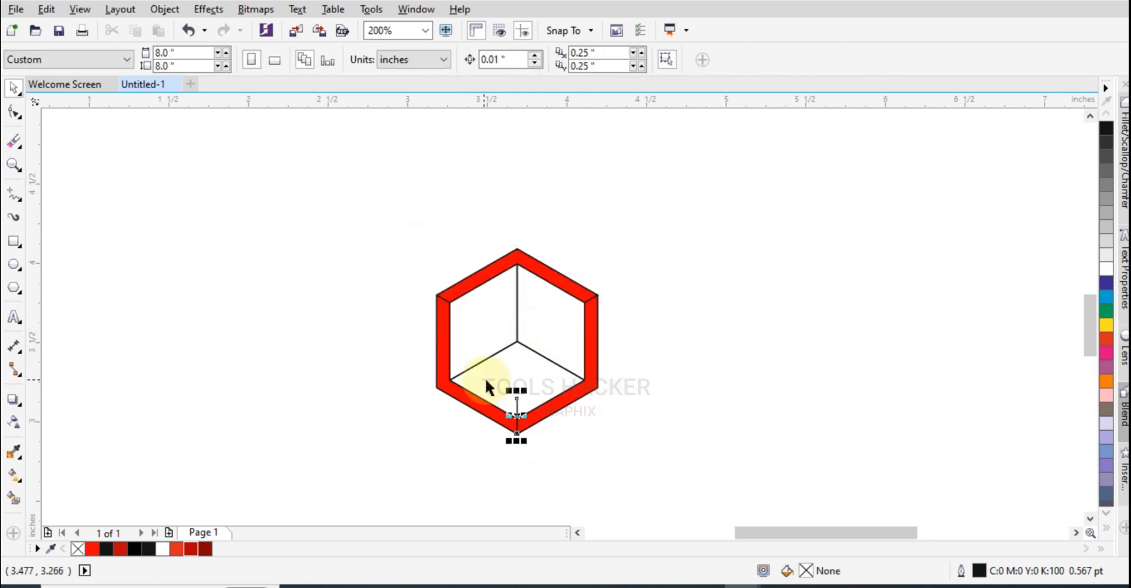
key(Delete)
scroll(530, 401, up, 1)
scroll(541, 392, down, 1)
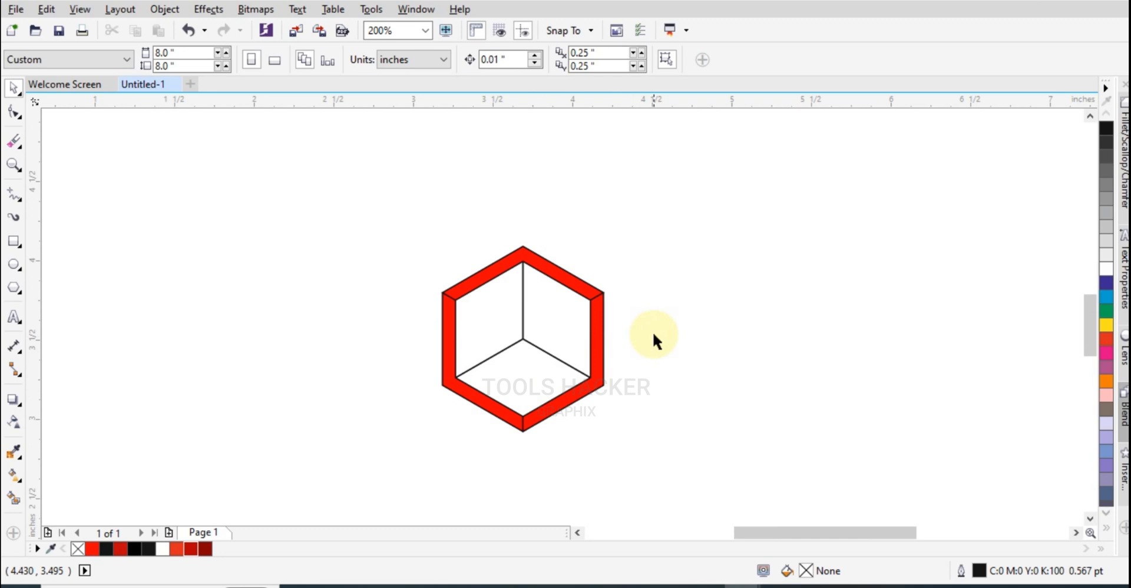
Fill the grouped inner faces with the palette's orange-red
click(561, 314)
scroll(533, 323, up, 1)
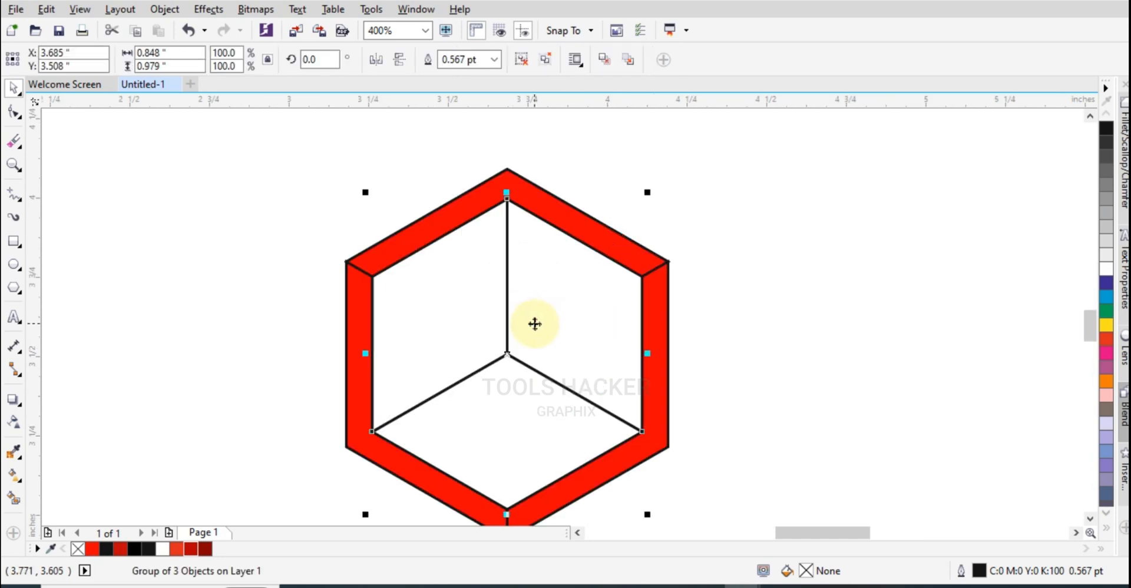
click(1106, 340)
scroll(718, 362, down, 1)
Fill the lower-left section of the cube's border with the document palette's darkest red
drag(776, 230, 528, 459)
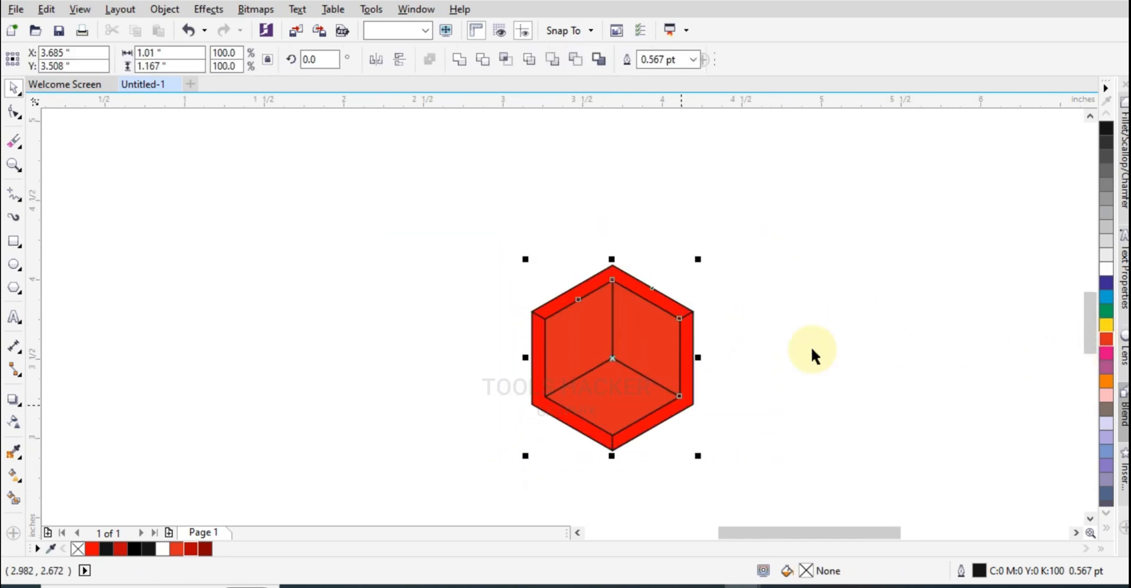
click(581, 429)
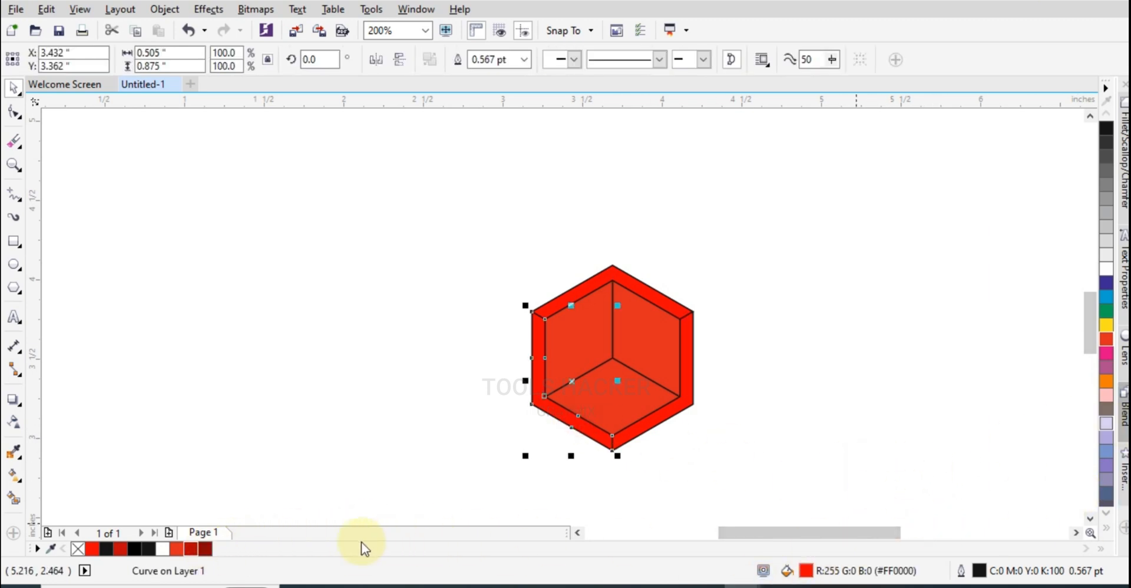
click(206, 548)
click(661, 443)
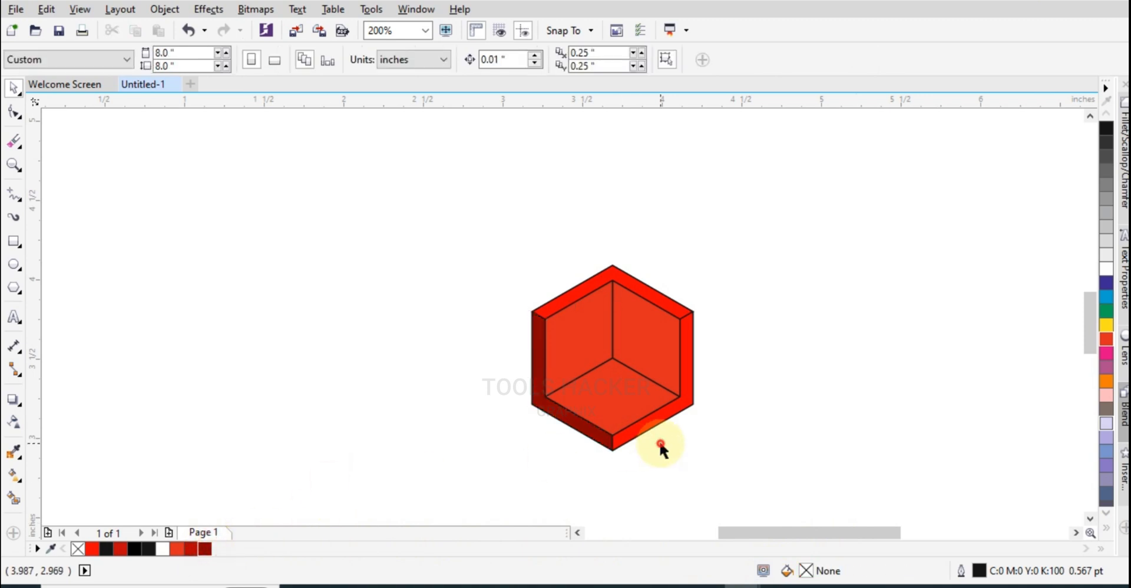
Fill the lower-right section of the cube's border with the document palette's medium dark red
click(621, 403)
scroll(688, 407, up, 2)
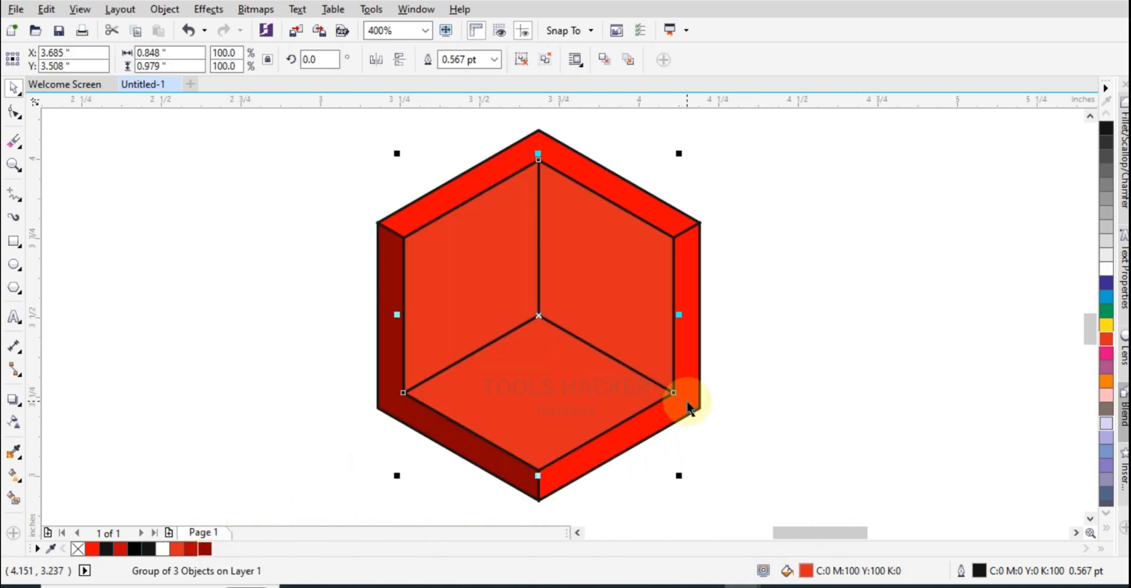
scroll(690, 404, down, 2)
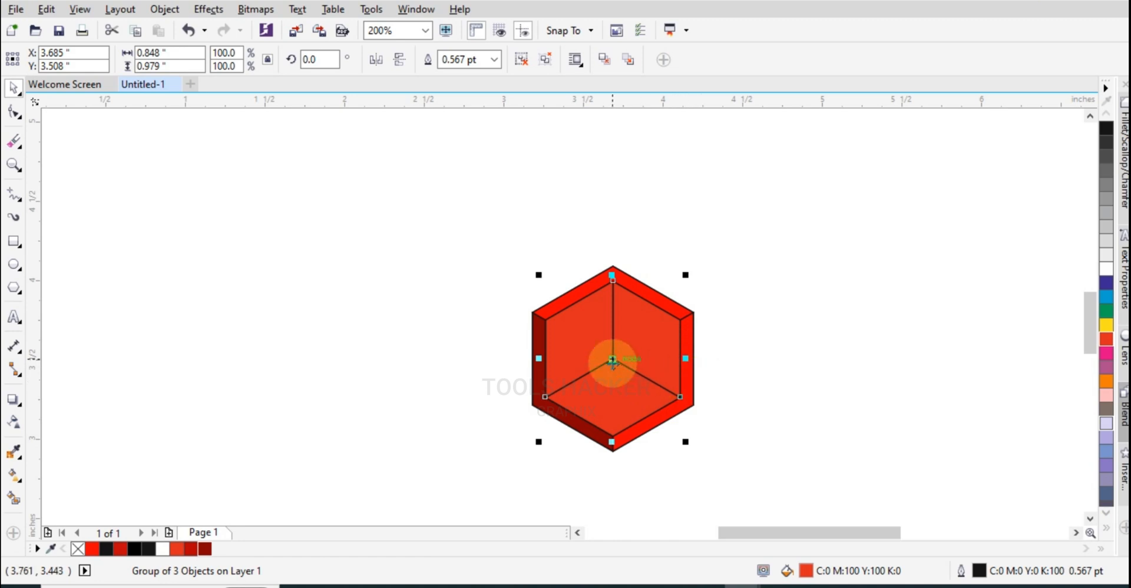
ctrl+click(595, 330)
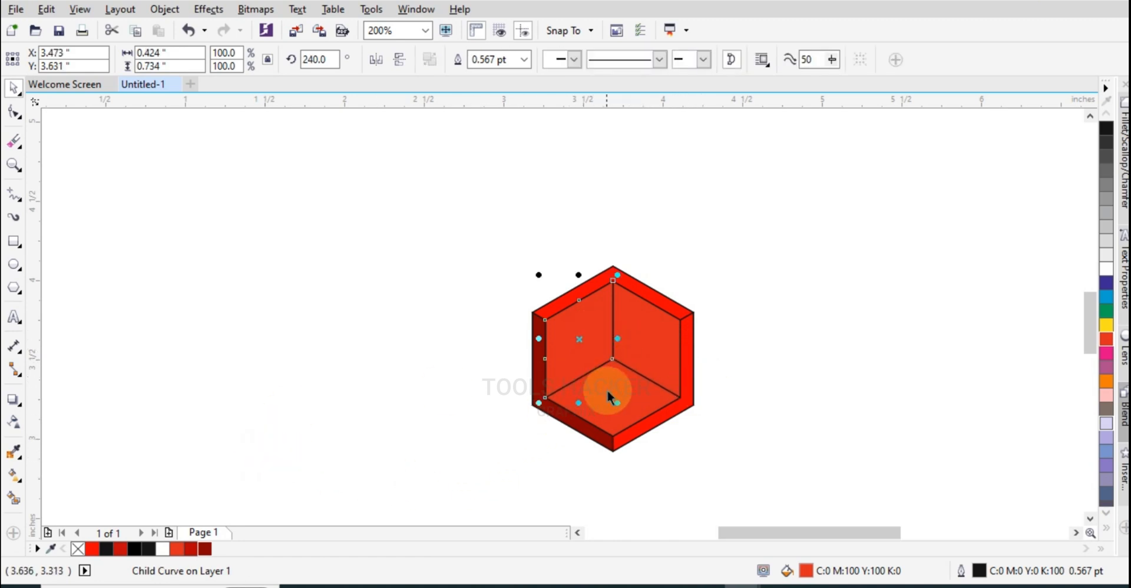
scroll(649, 402, up, 2)
click(704, 398)
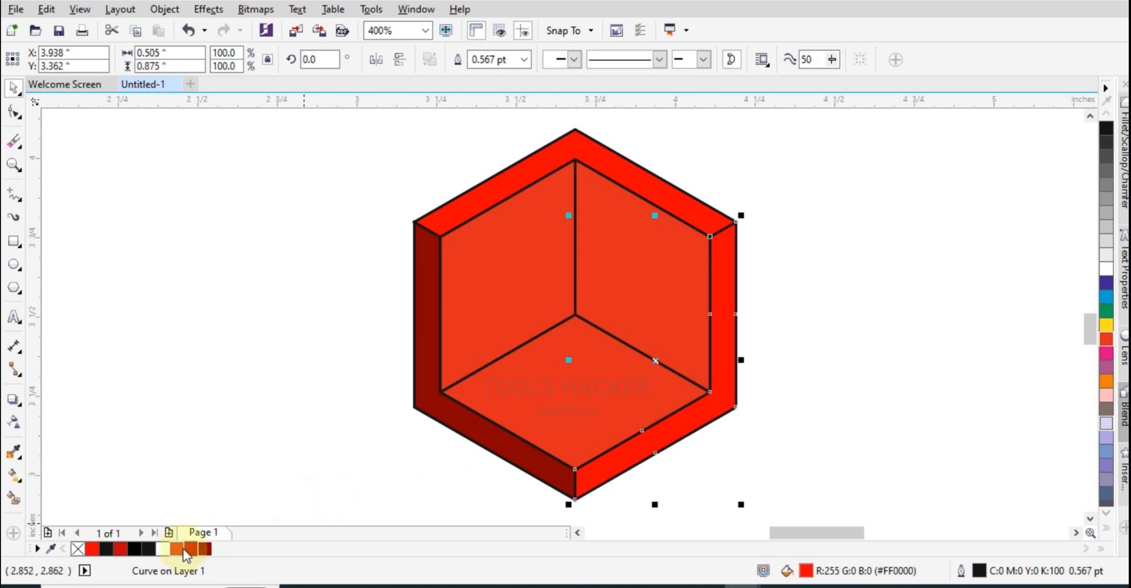
click(193, 554)
Fill the left inner face with the same medium dark red and the right inner face with the darkest red
ctrl+click(473, 324)
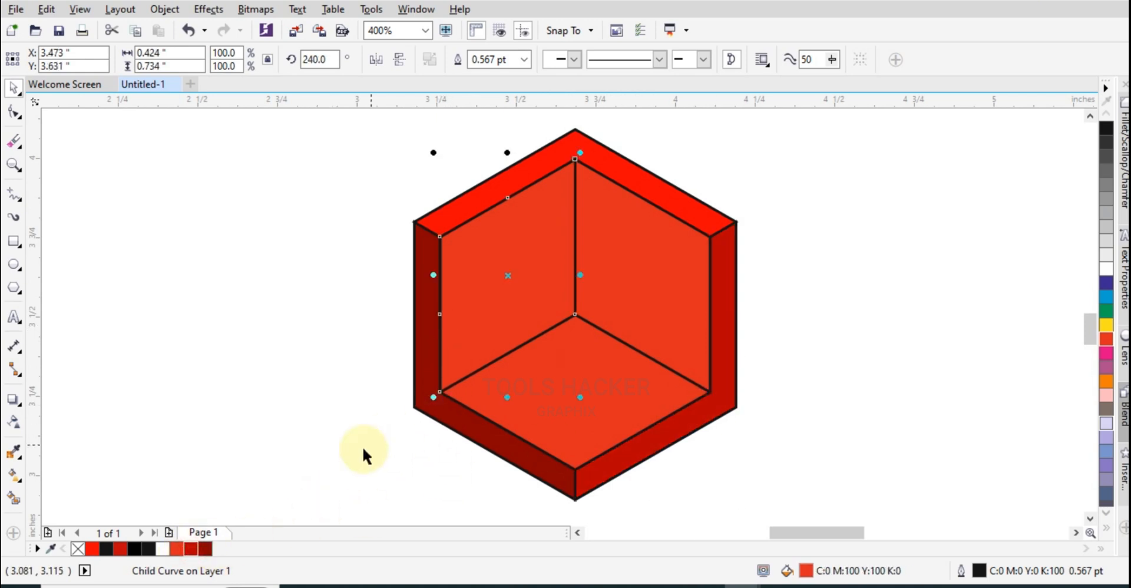
key(ctrl+r)
scroll(454, 480, down, 1)
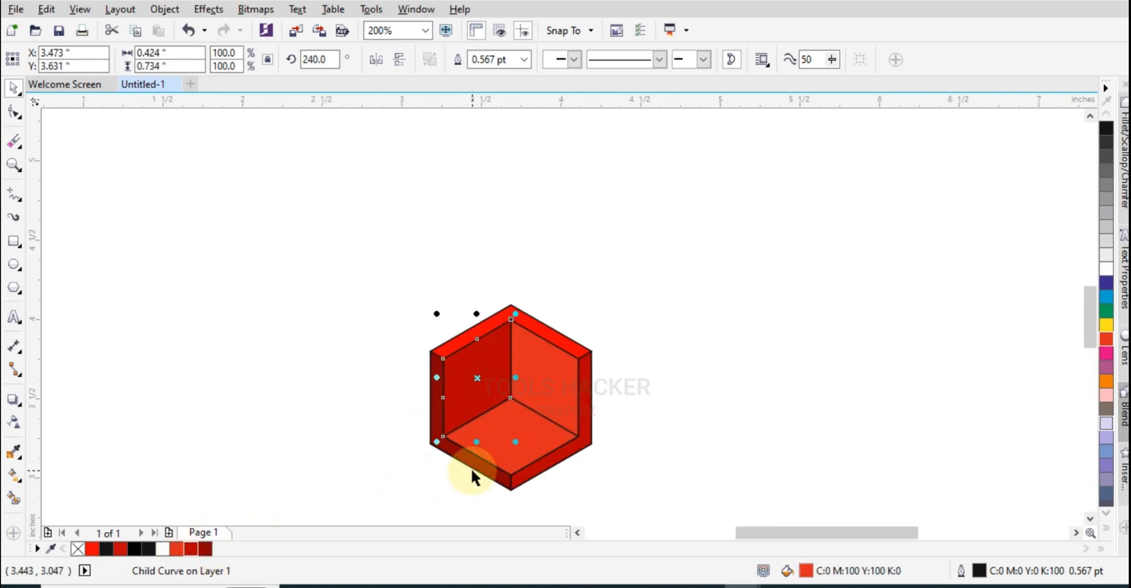
scroll(472, 471, up, 1)
drag(566, 424, 596, 312)
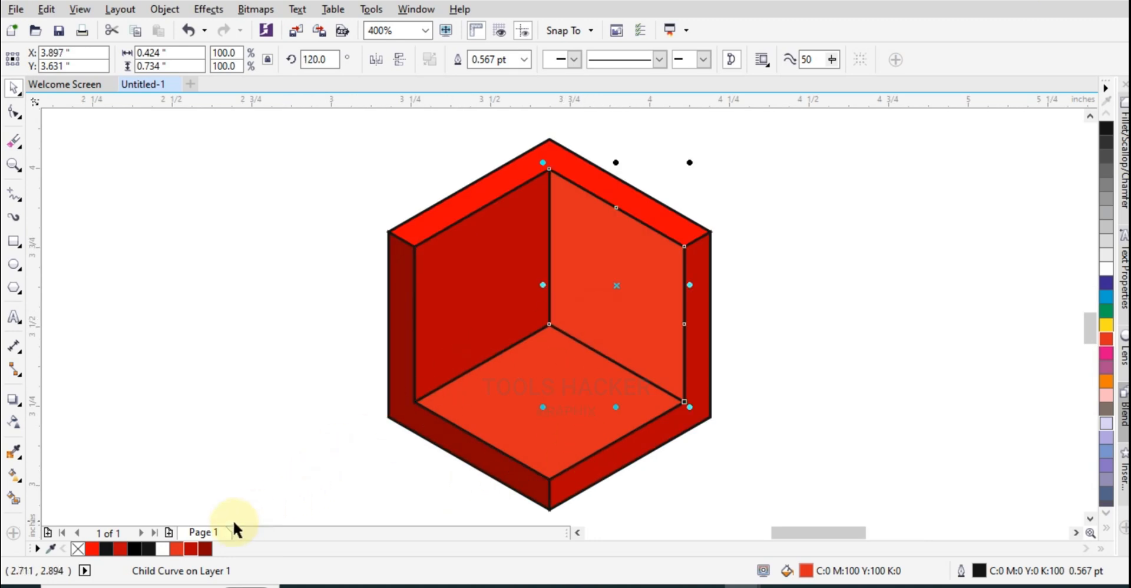
click(206, 549)
click(273, 391)
Apply an elliptical fountain fill with a white centre and orange-red edge to the bottom inner face
drag(549, 392, 560, 396)
scroll(560, 396, down, 2)
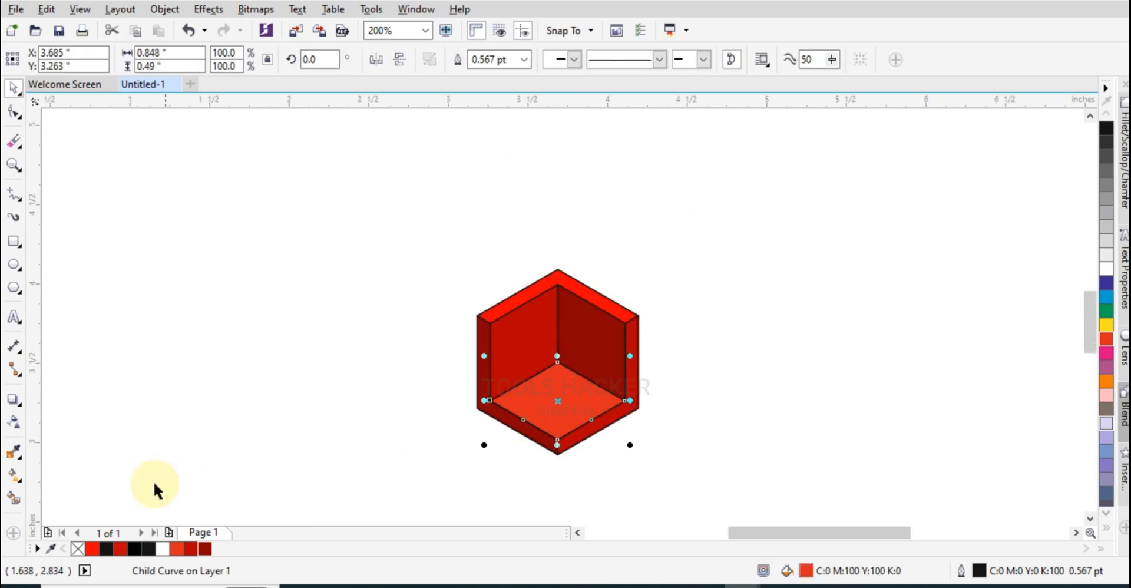
click(16, 484)
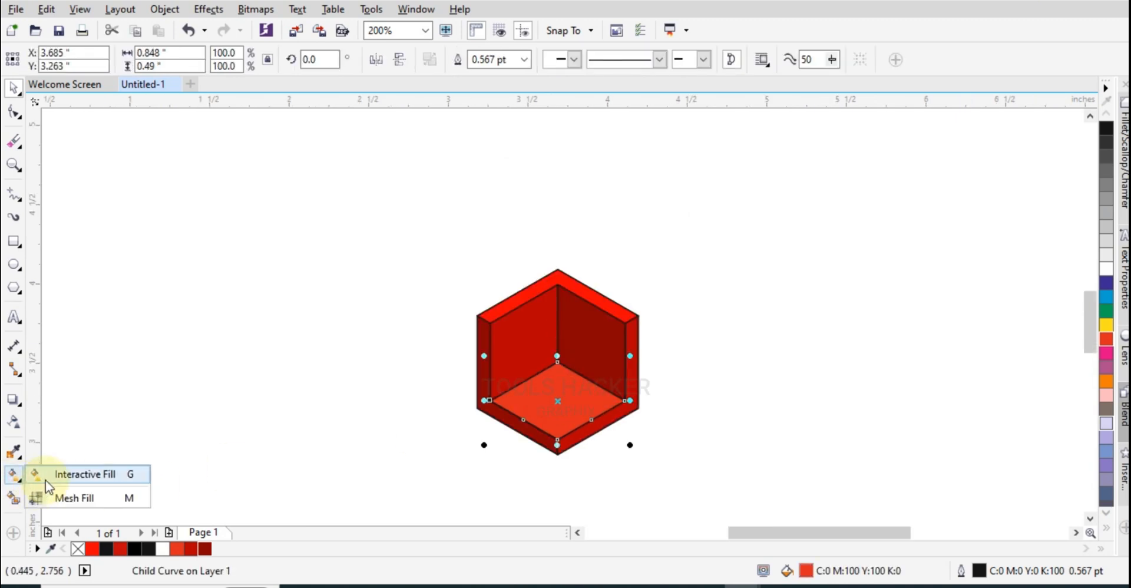
click(47, 472)
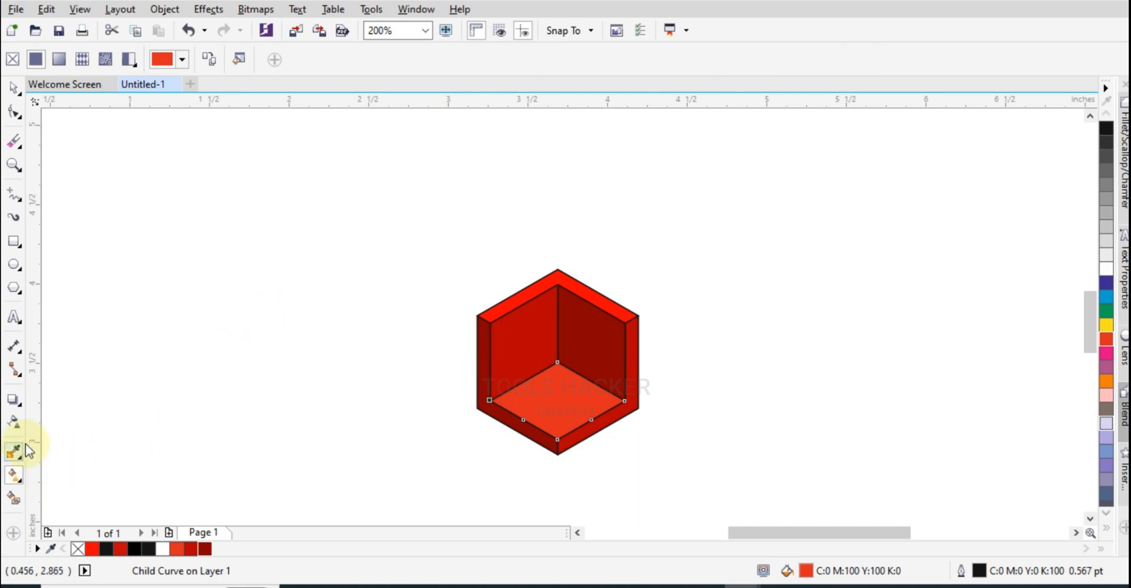
click(59, 59)
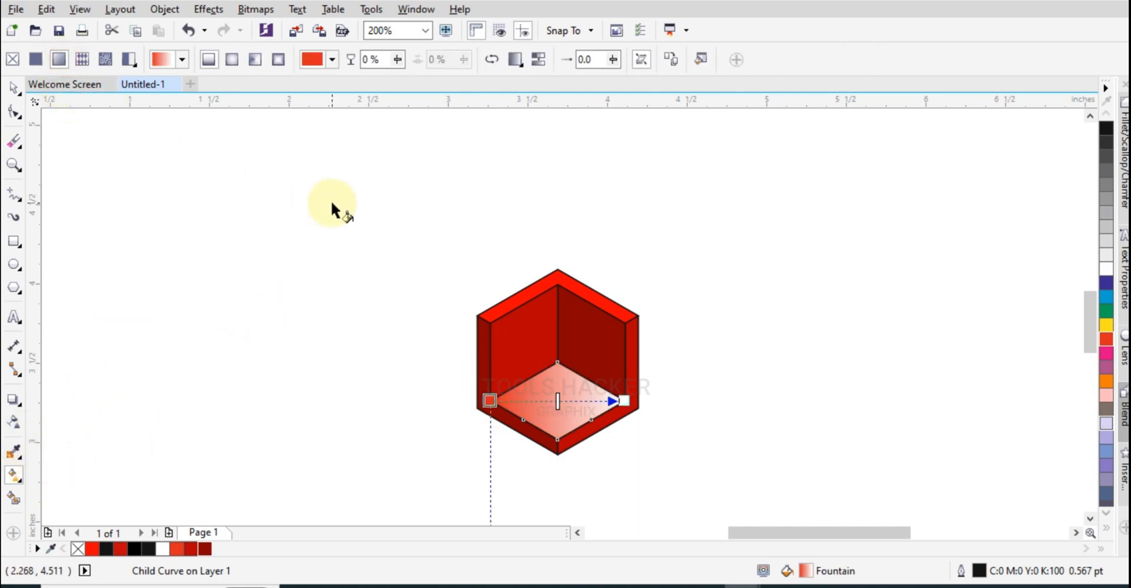
scroll(483, 342, up, 2)
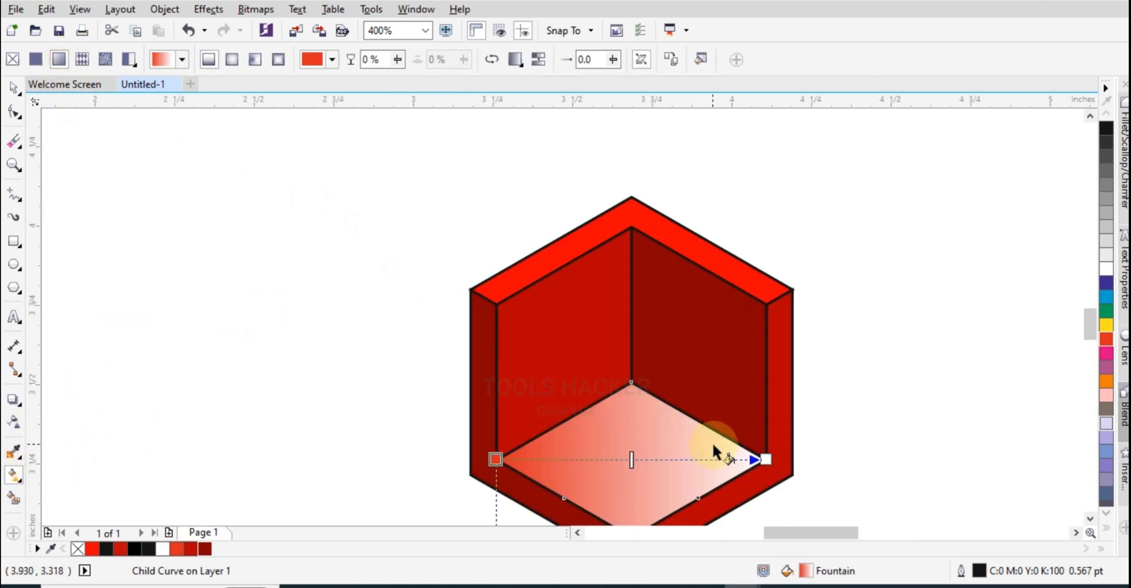
scroll(635, 386, down, 2)
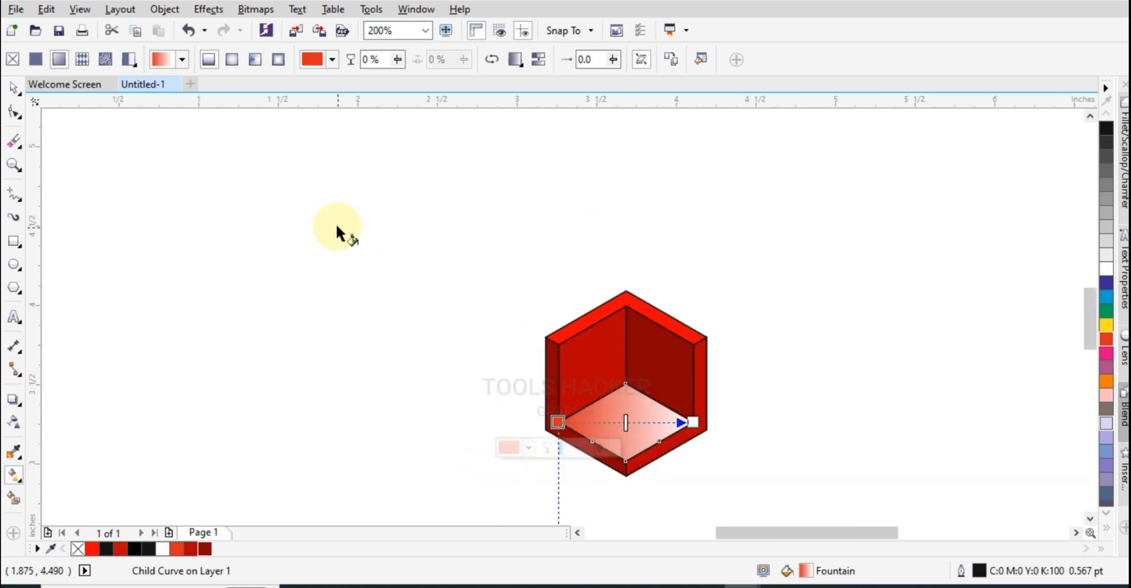
click(231, 59)
scroll(631, 418, up, 2)
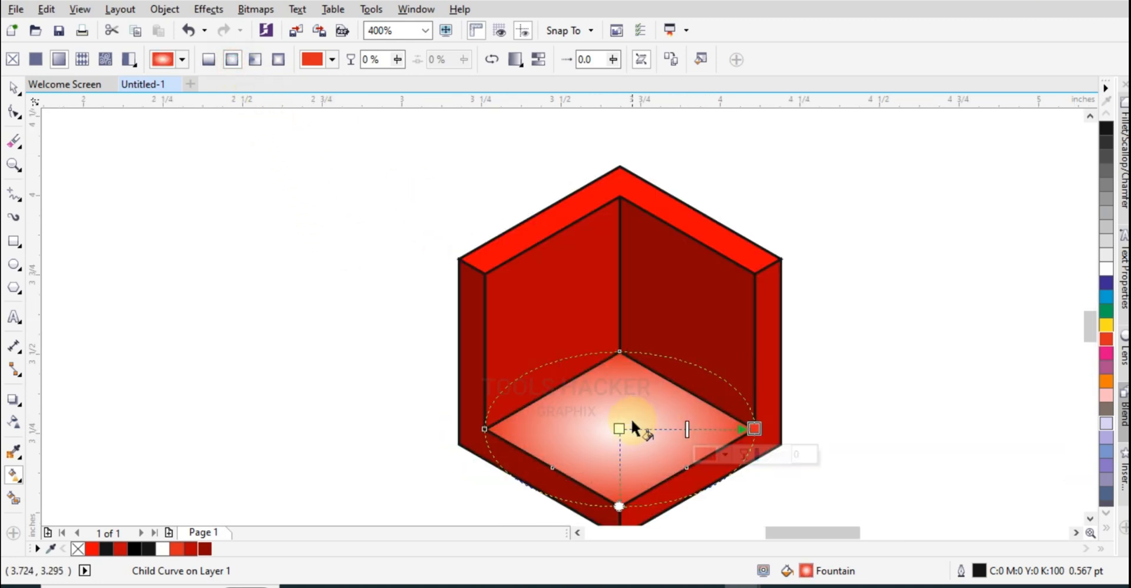
Try moving the gradient's white centre to the cube's middle corner, undo it, and narrow the gradient's ellipse into a circle
drag(620, 429, 619, 351)
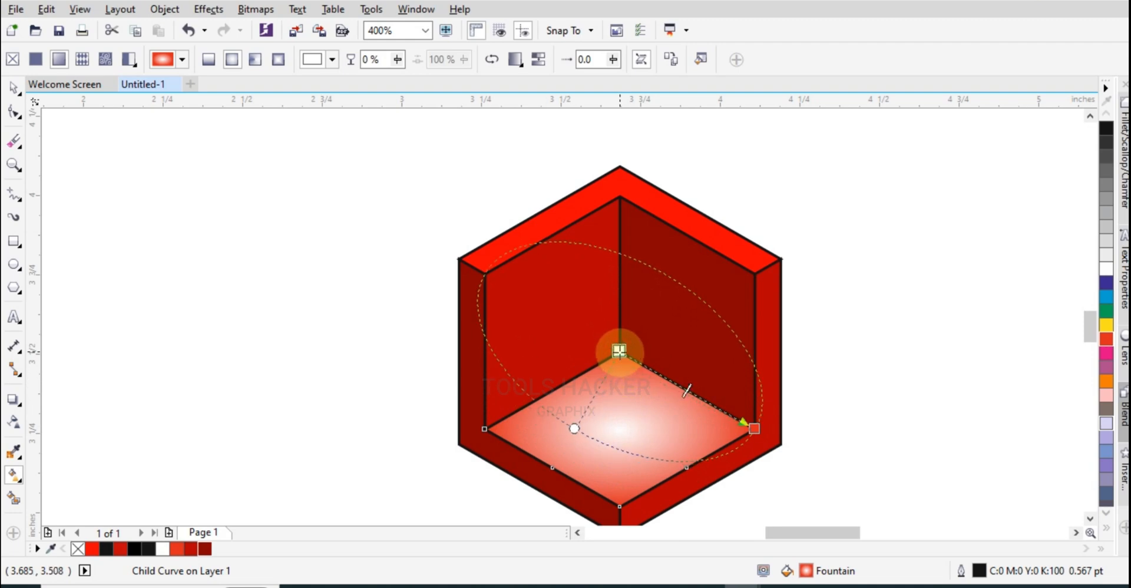
key(ctrl+z)
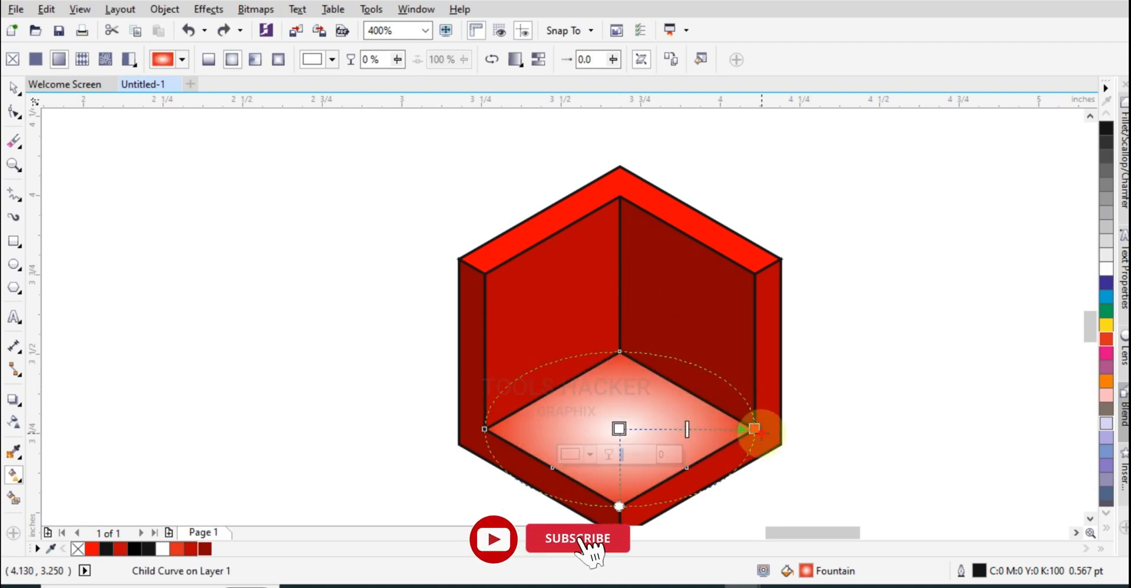
drag(757, 430, 704, 429)
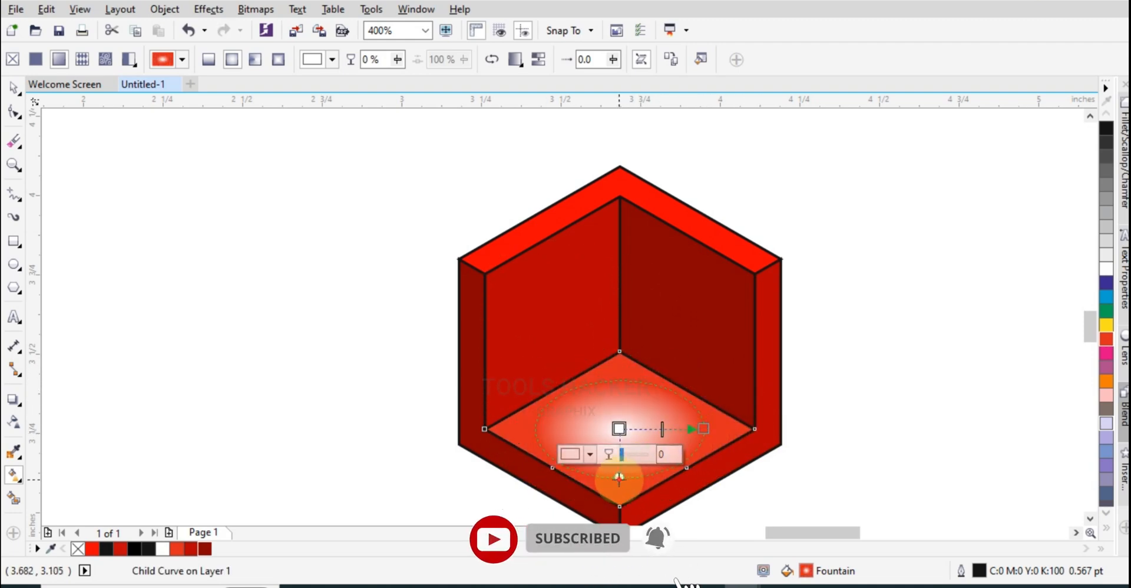
drag(618, 478, 618, 504)
click(618, 429)
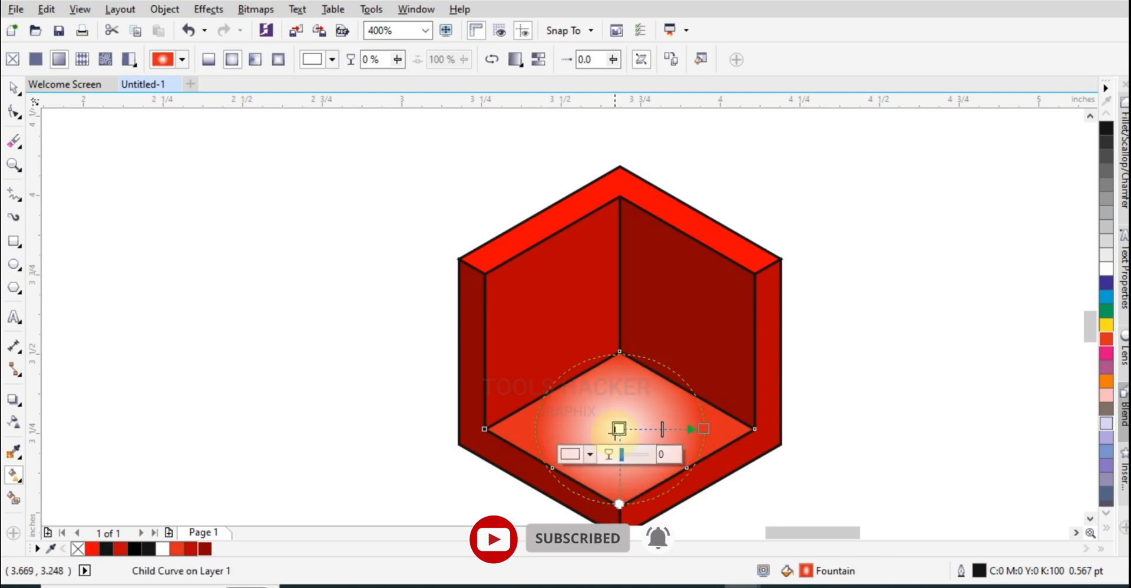
Move the gradient's white centre to the cube's middle corner and enlarge its circle across the bottom inner face
drag(617, 429, 624, 353)
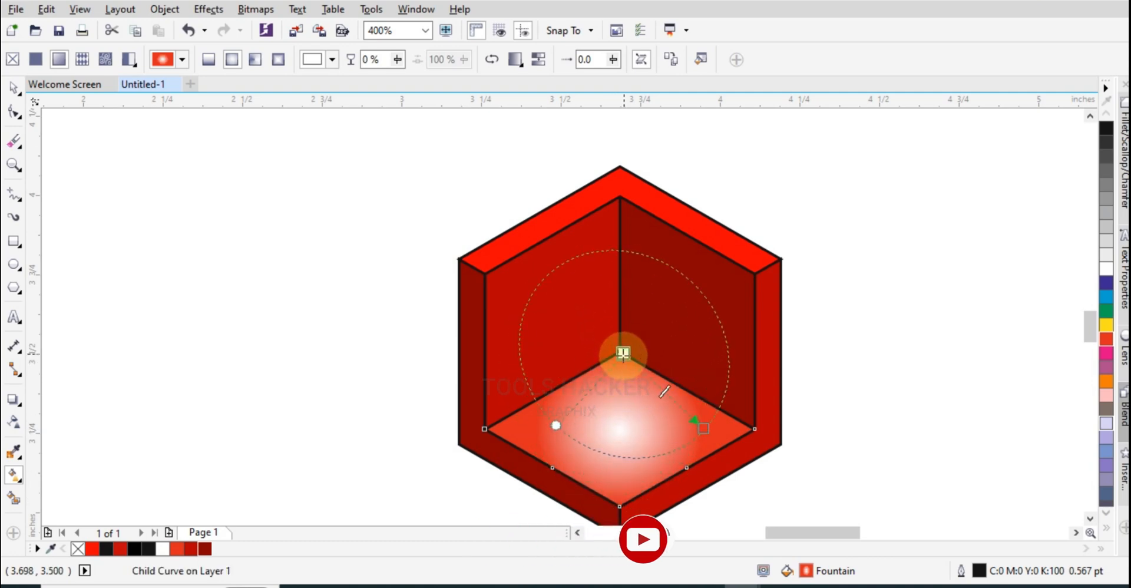
drag(704, 429, 687, 417)
click(567, 409)
drag(566, 409, 553, 418)
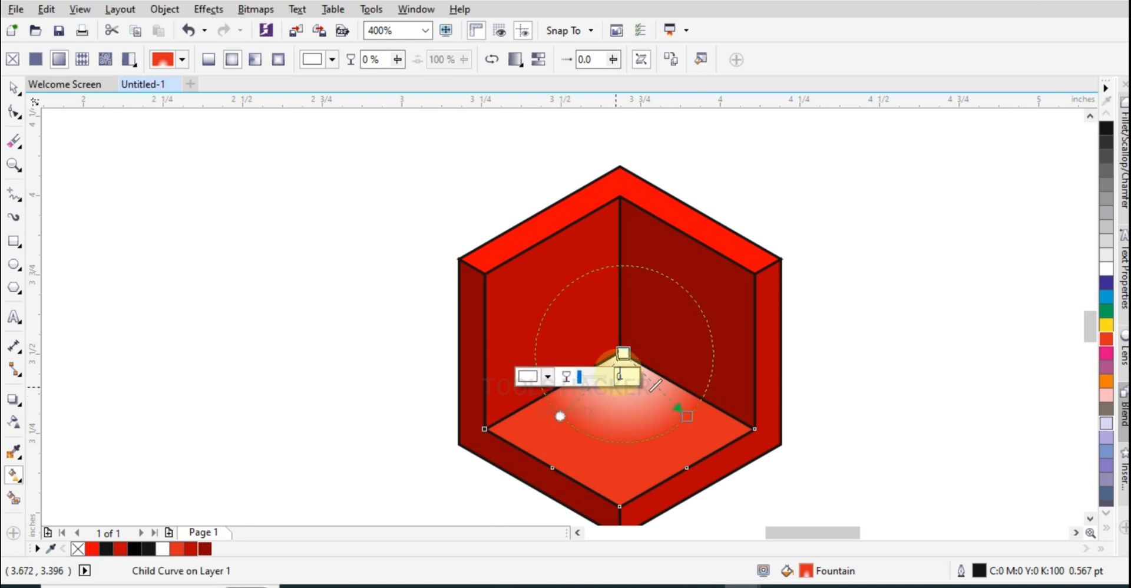
drag(623, 353, 618, 352)
click(685, 418)
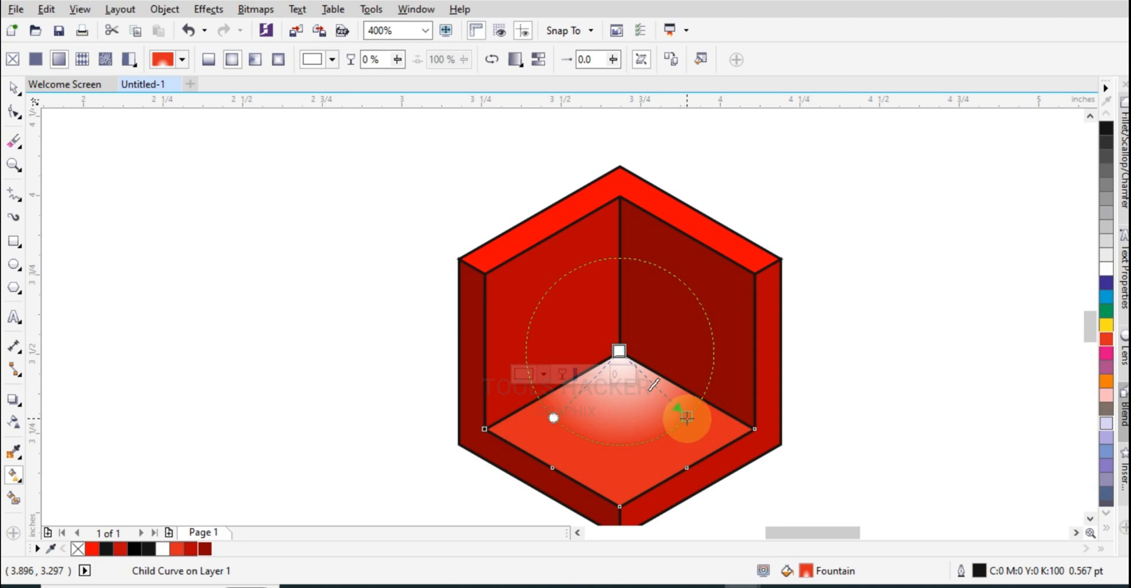
drag(686, 418, 705, 437)
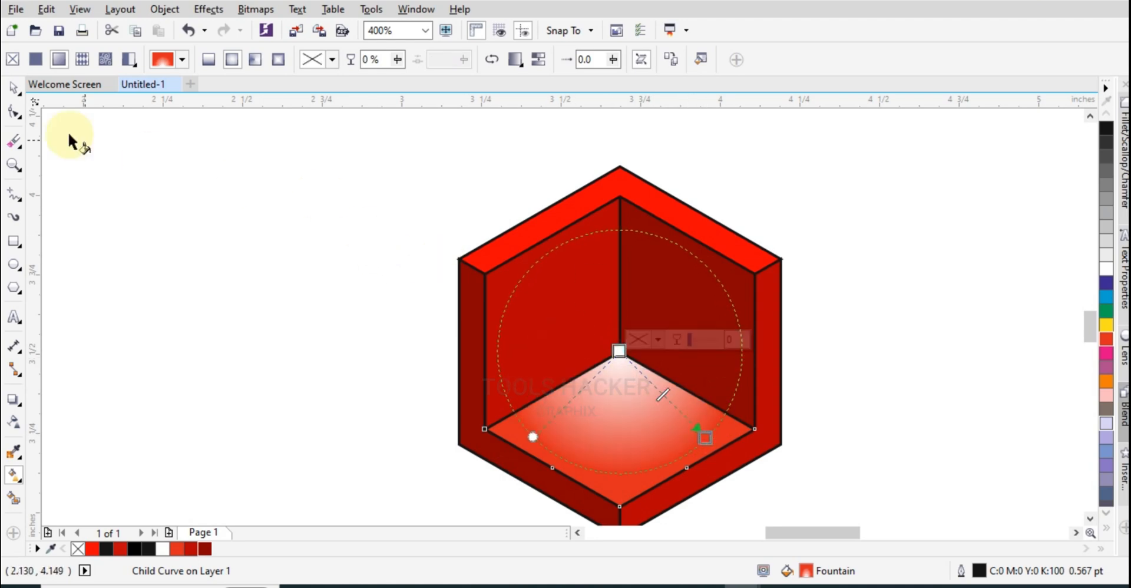
click(14, 88)
Copy the bottom inner face's elliptical fountain fill onto the top section of the border
click(564, 386)
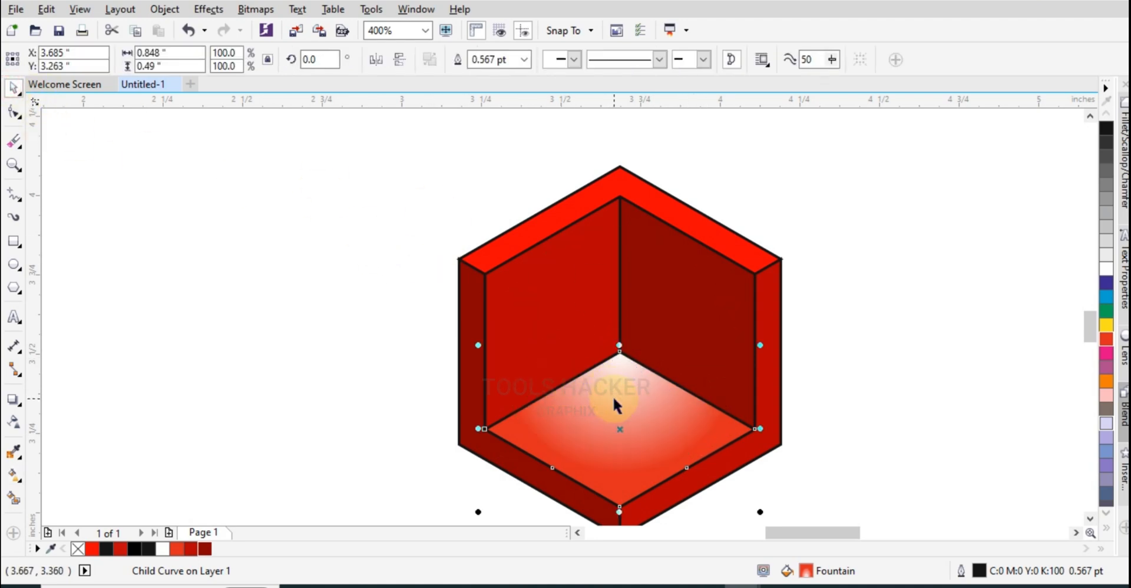
scroll(618, 403, down, 1)
scroll(620, 401, up, 1)
click(636, 394)
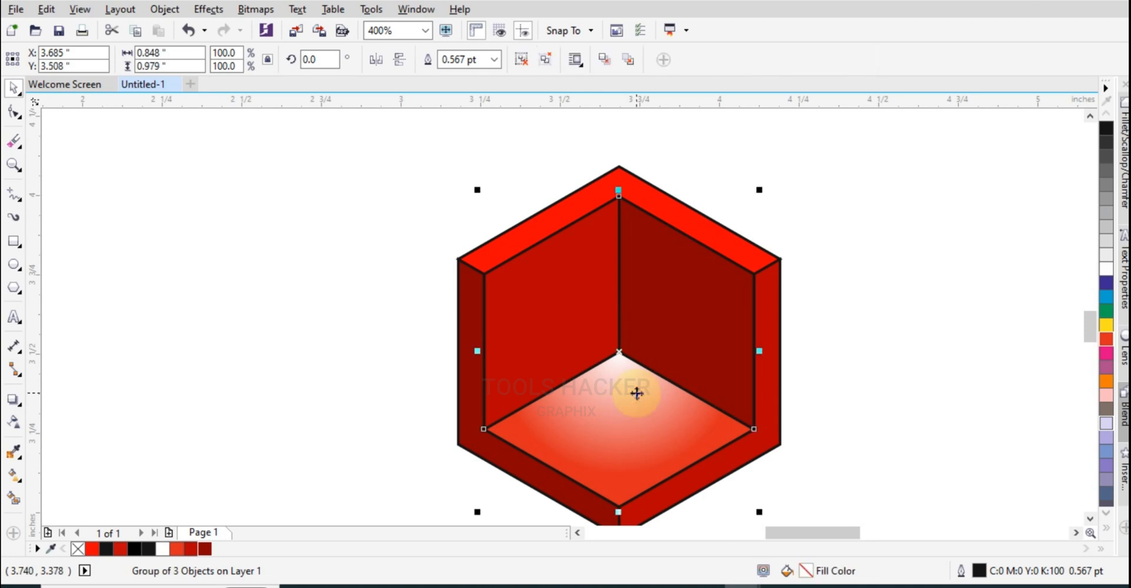
scroll(636, 393, up, 1)
scroll(613, 391, down, 1)
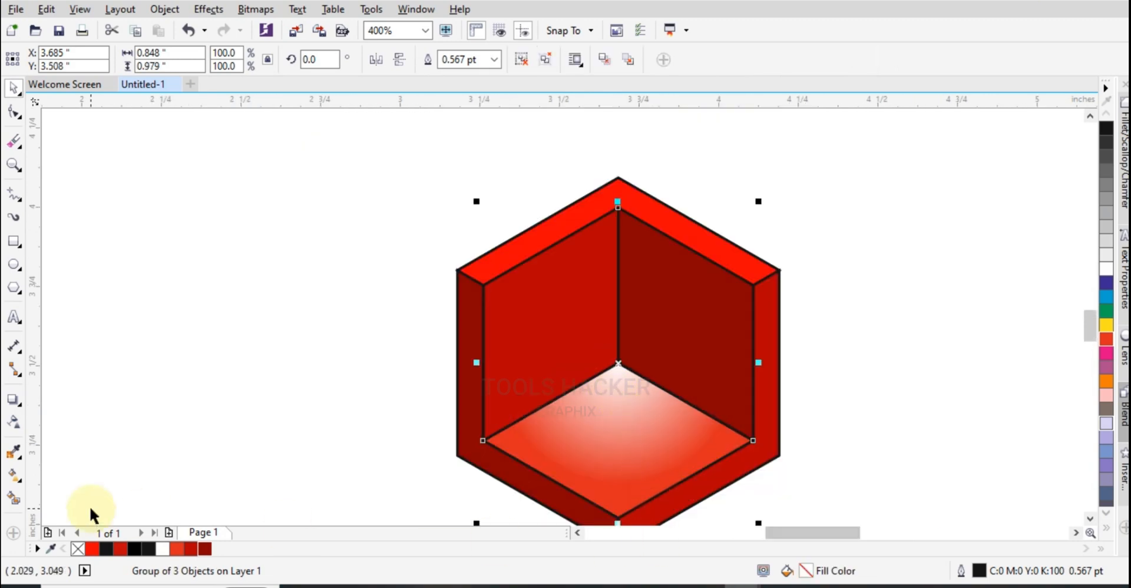
scroll(592, 390, down, 1)
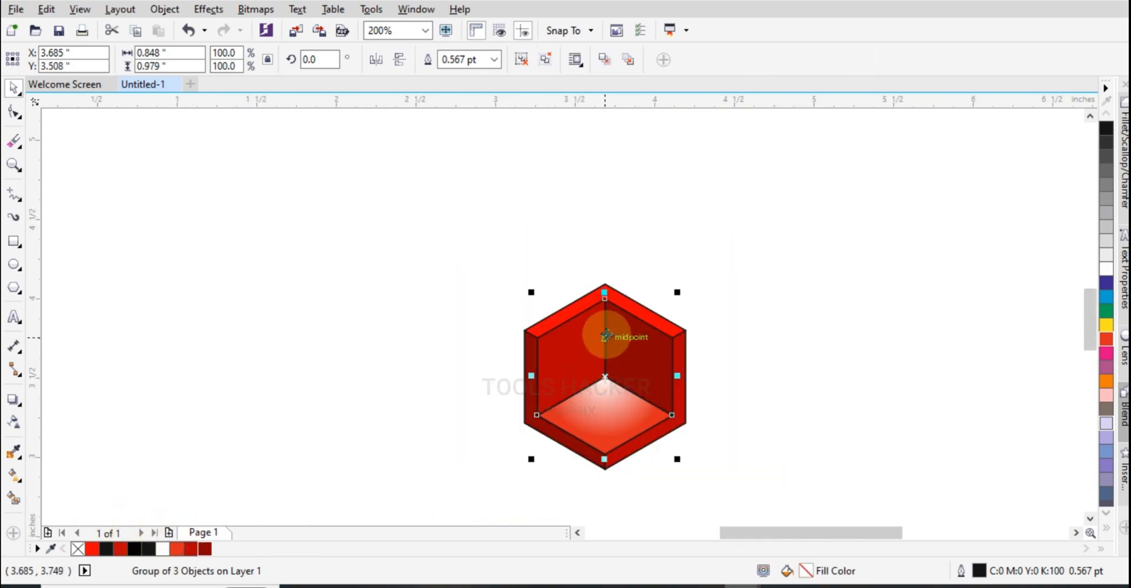
scroll(605, 335, up, 1)
ctrl+click(629, 471)
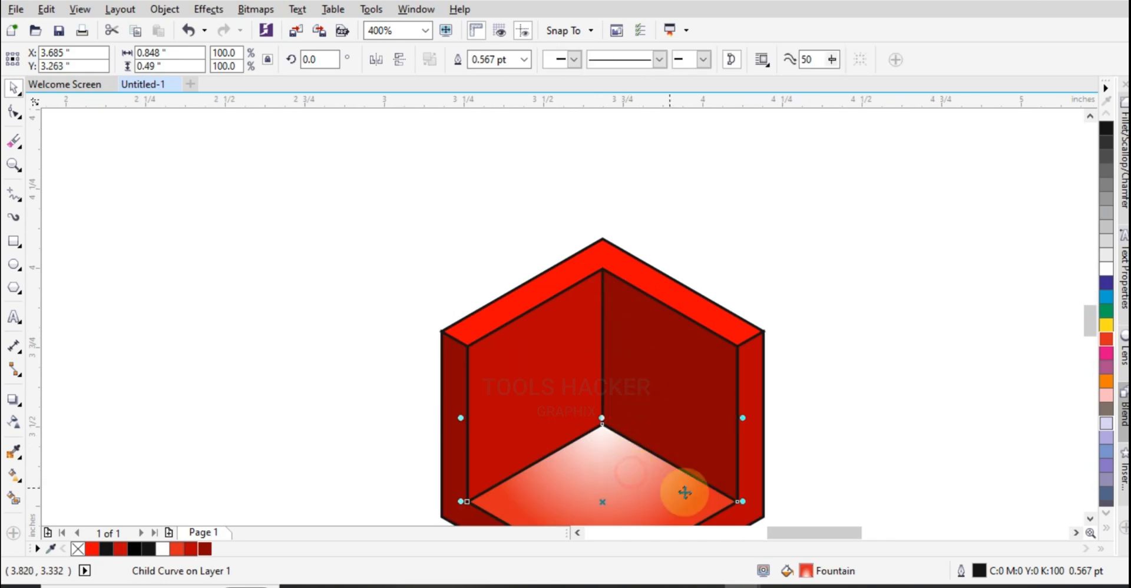
click(657, 290)
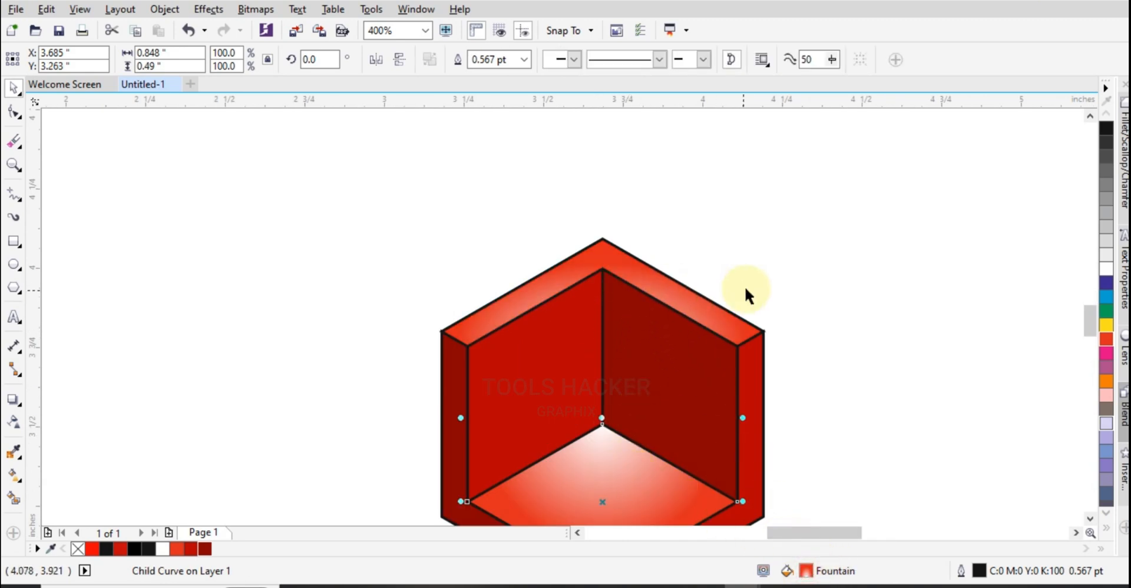
click(766, 281)
Move the top border section's white gradient centre to the hexagon's top corner and reshape the gradient into a circle
click(672, 296)
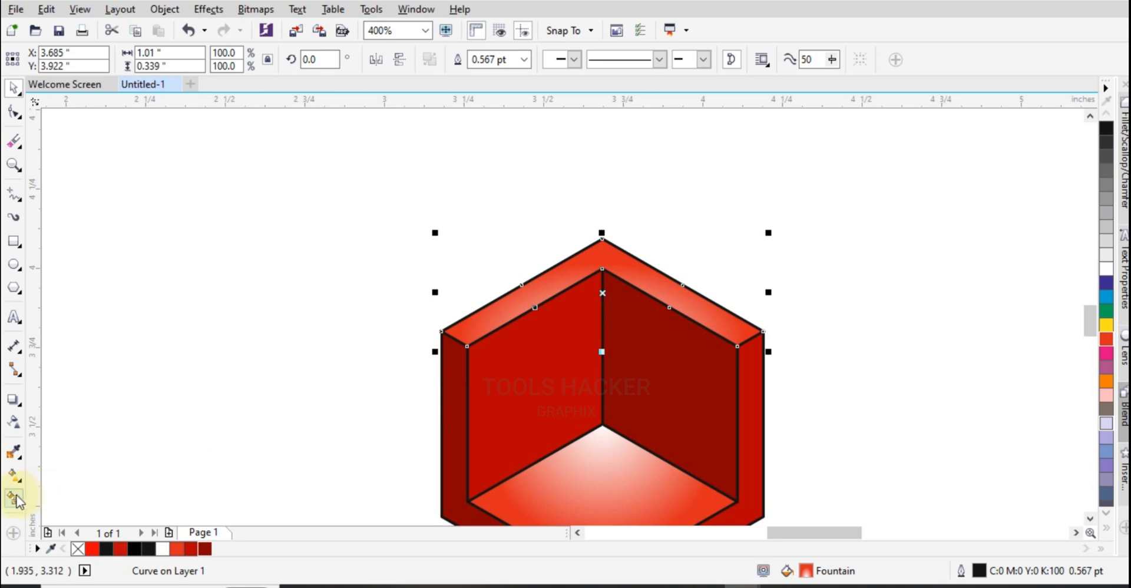
click(14, 474)
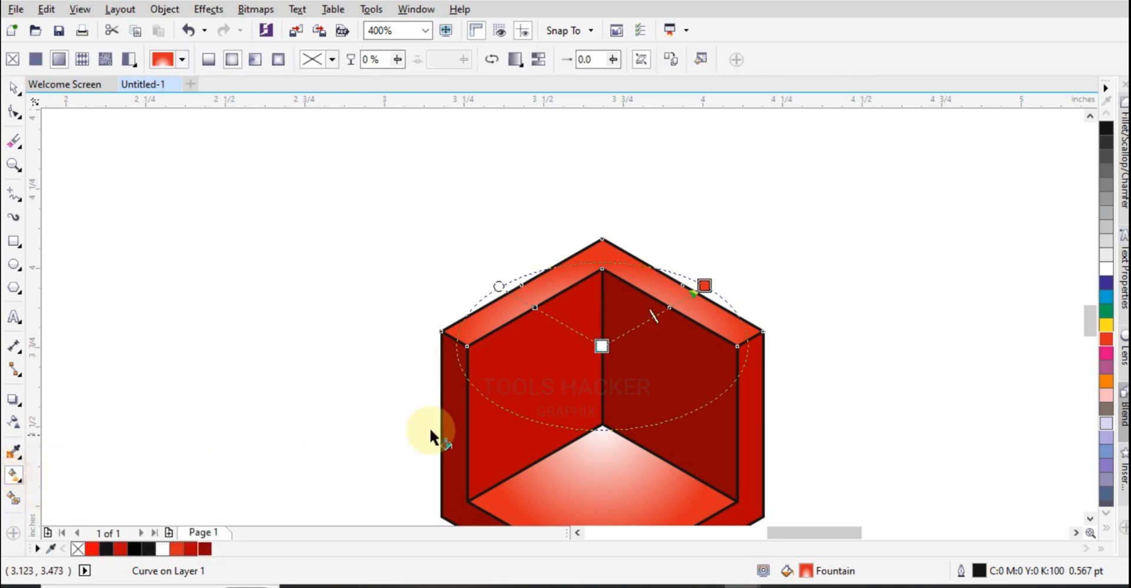
drag(601, 345, 602, 238)
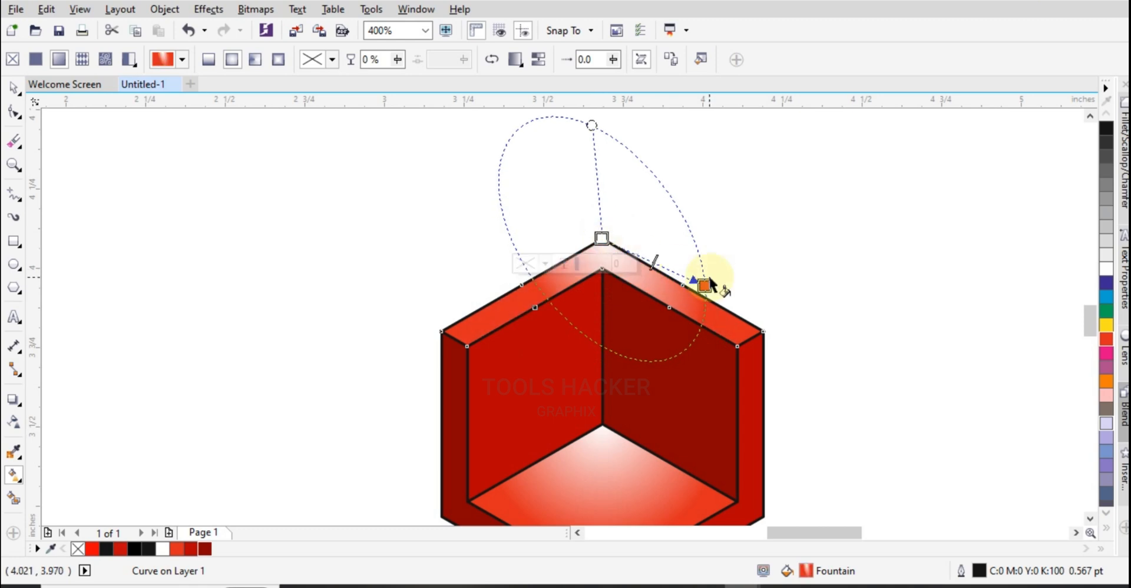
mouse_move(705, 282)
mouse_down()
mouse_move(697, 295)
mouse_move(695, 276)
mouse_move(695, 290)
mouse_up()
drag(598, 133, 667, 152)
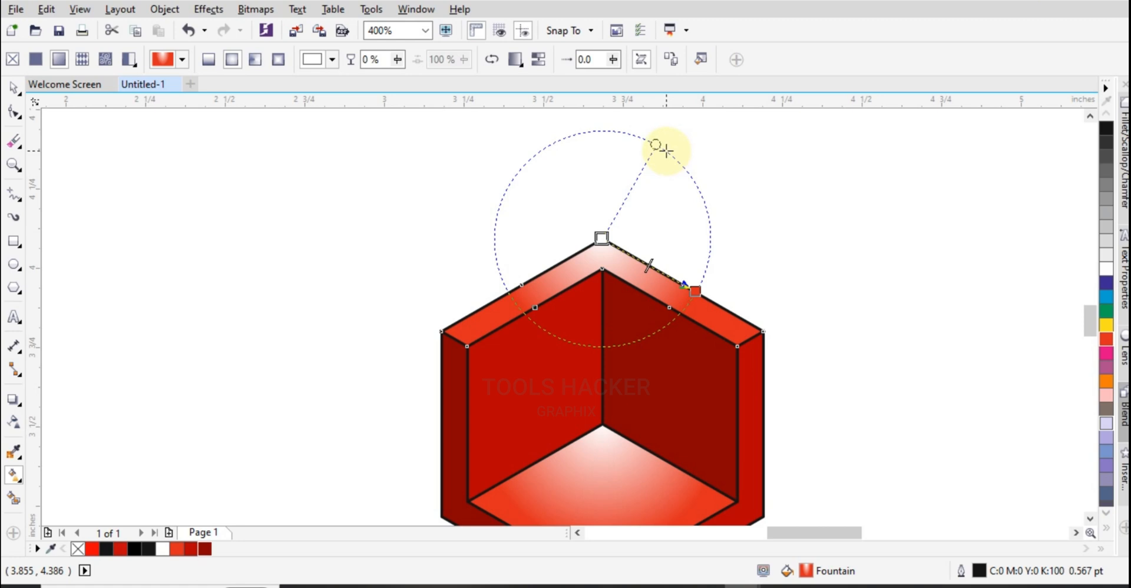
Slightly enlarge the circular white gradient on the top border section and deselect it
drag(695, 292, 704, 296)
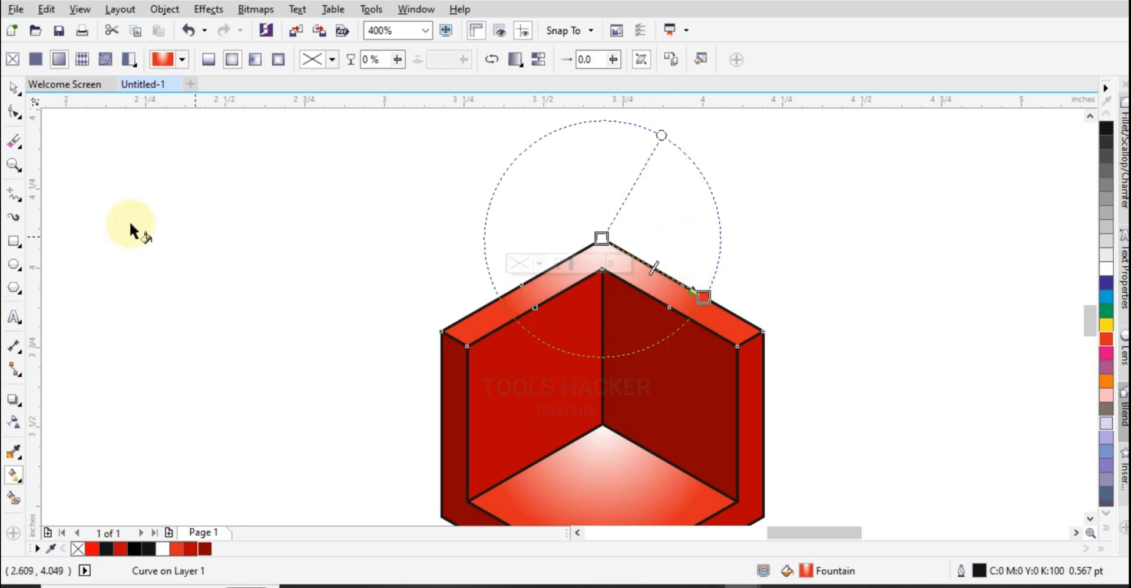
click(13, 88)
click(171, 132)
scroll(344, 191, down, 1)
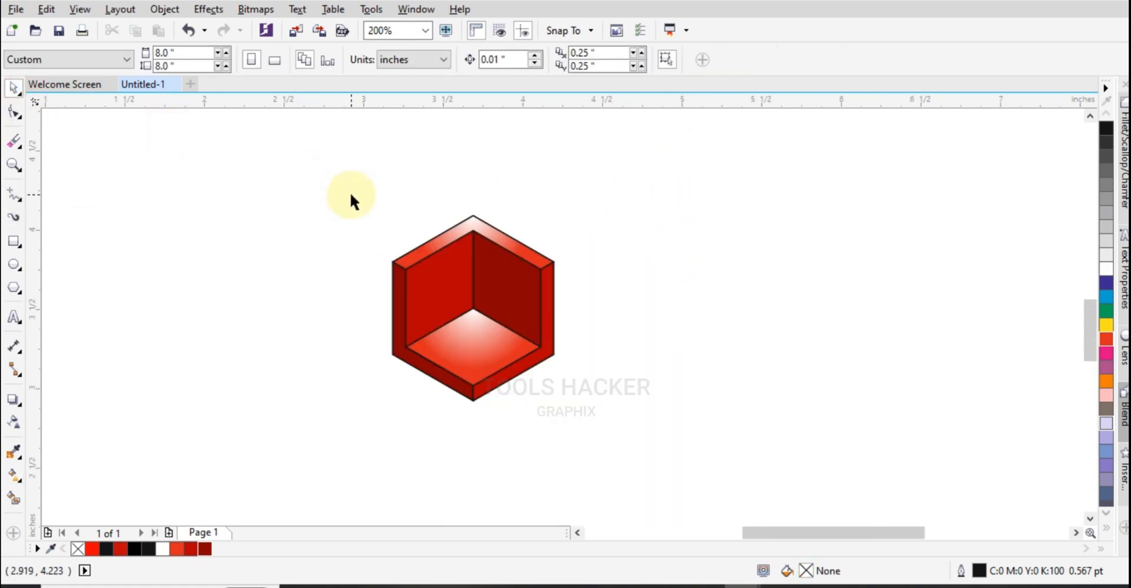
Fill the left inner face with a linear gradient from its upper-left corner to the cube's middle corner, ending in orange-red
scroll(289, 258, up, 1)
click(554, 319)
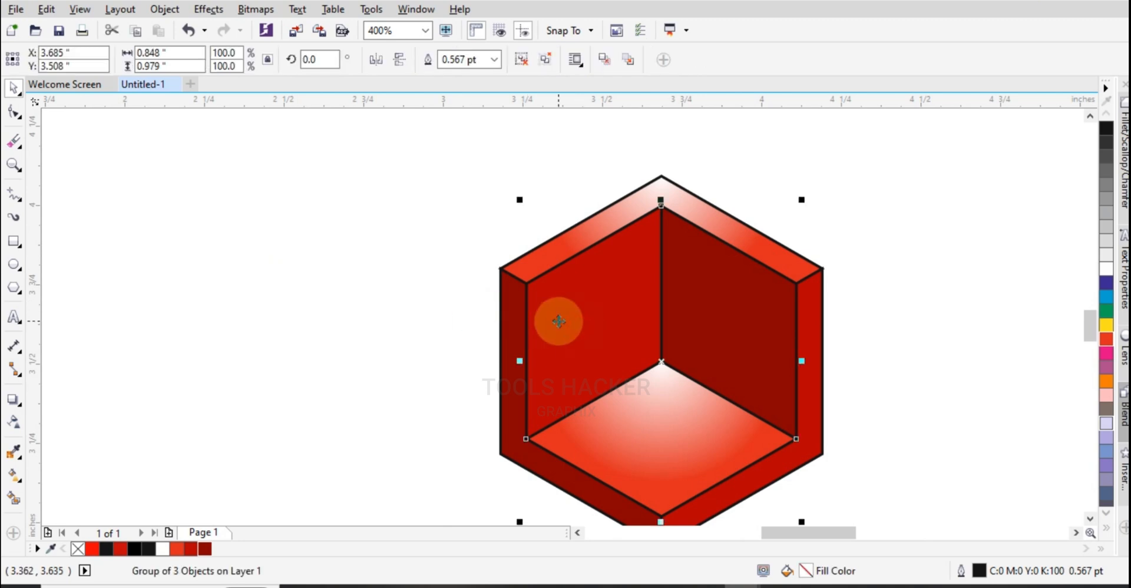
click(14, 474)
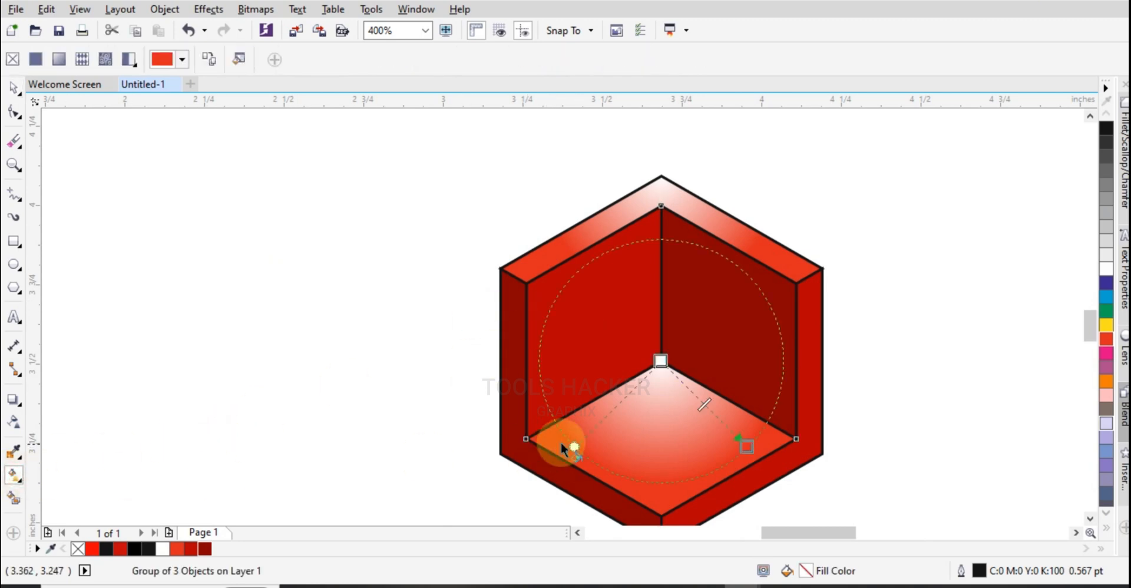
click(545, 304)
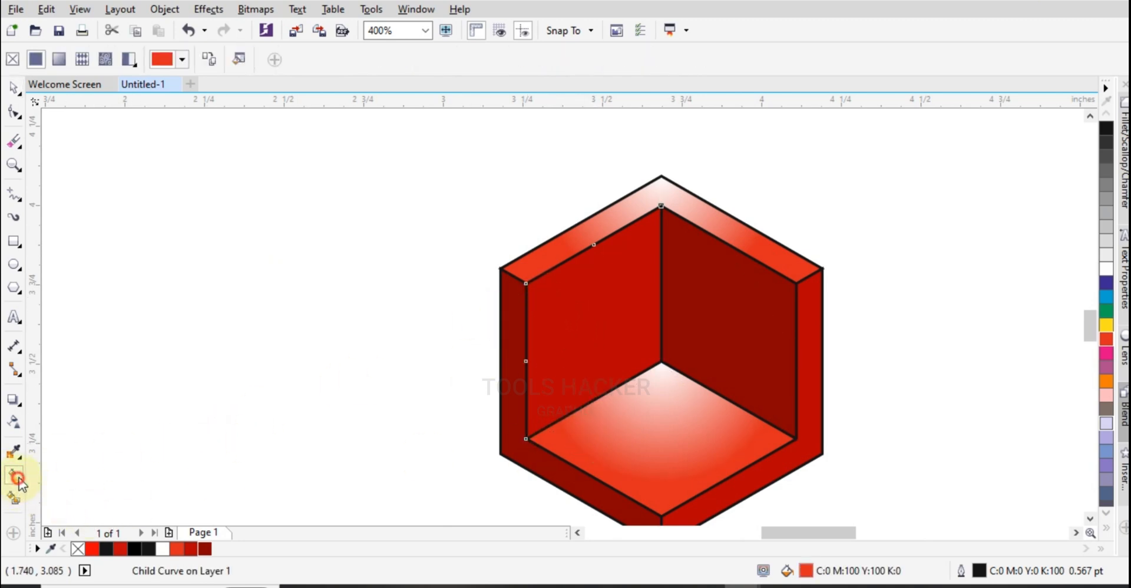
drag(526, 283, 661, 362)
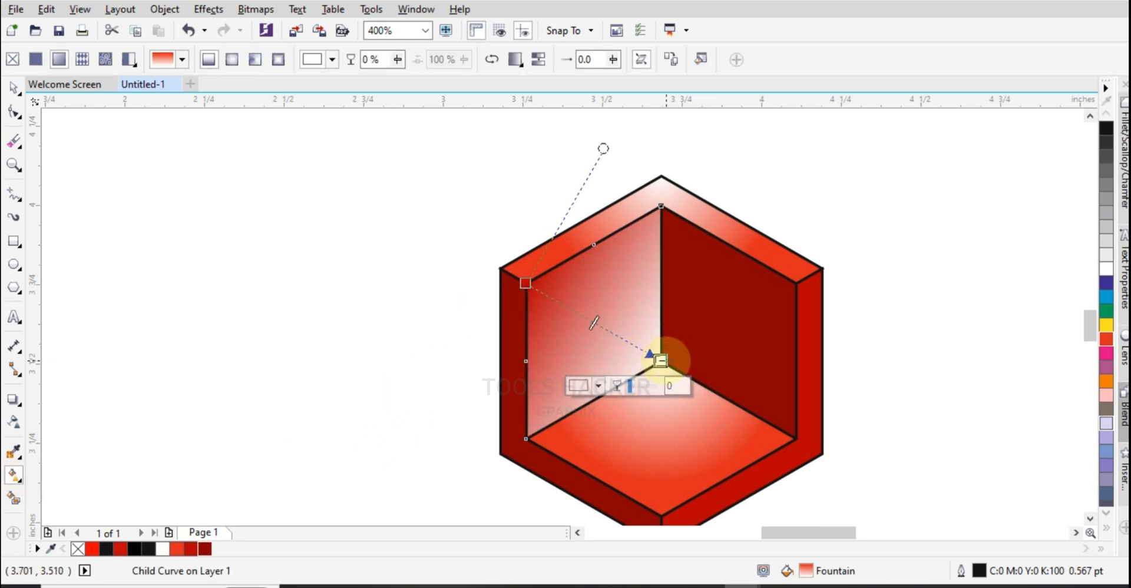
click(176, 548)
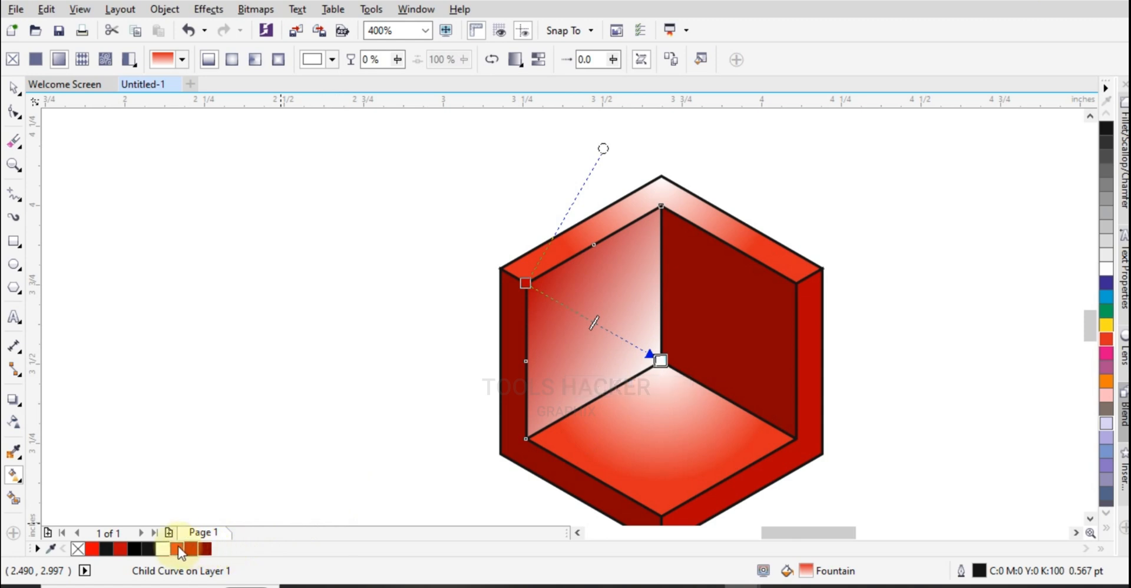
click(533, 289)
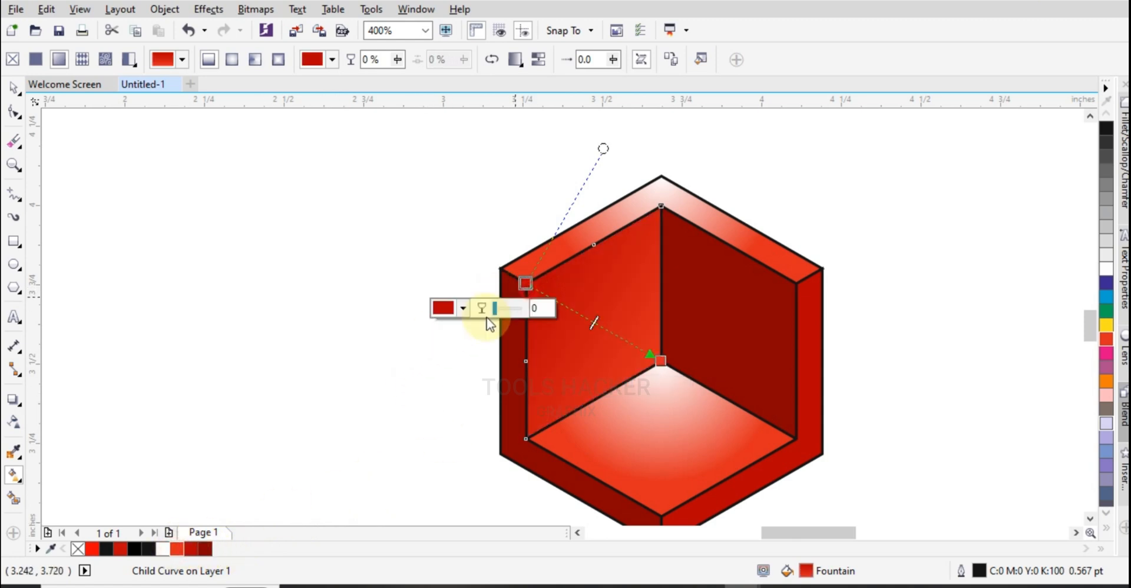
Shorten the left inner face's gradient so it runs from the face's centre to the cube's middle corner
click(642, 362)
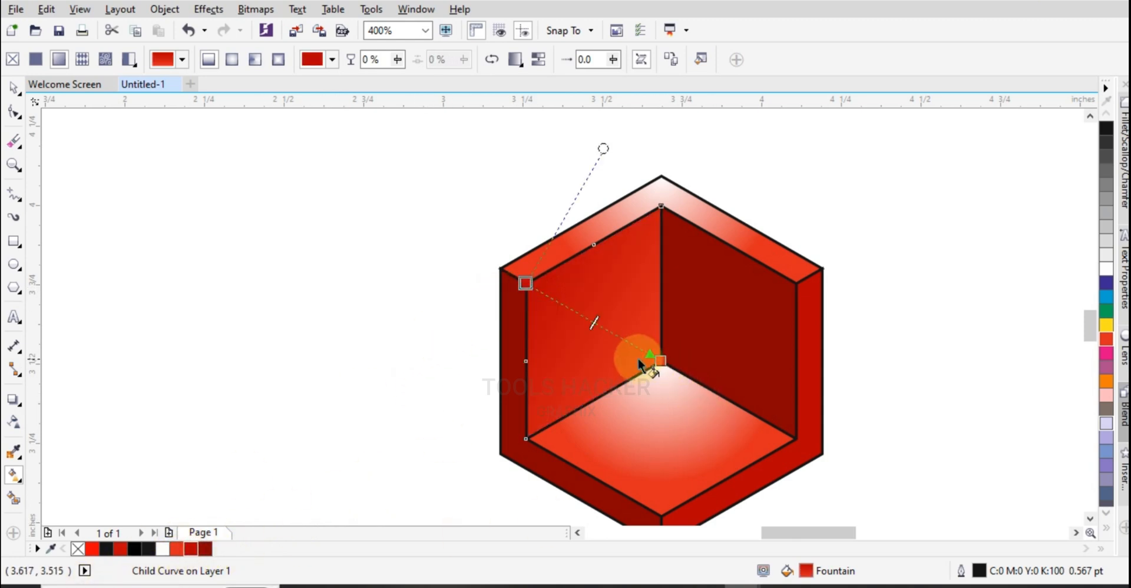
drag(658, 360, 784, 431)
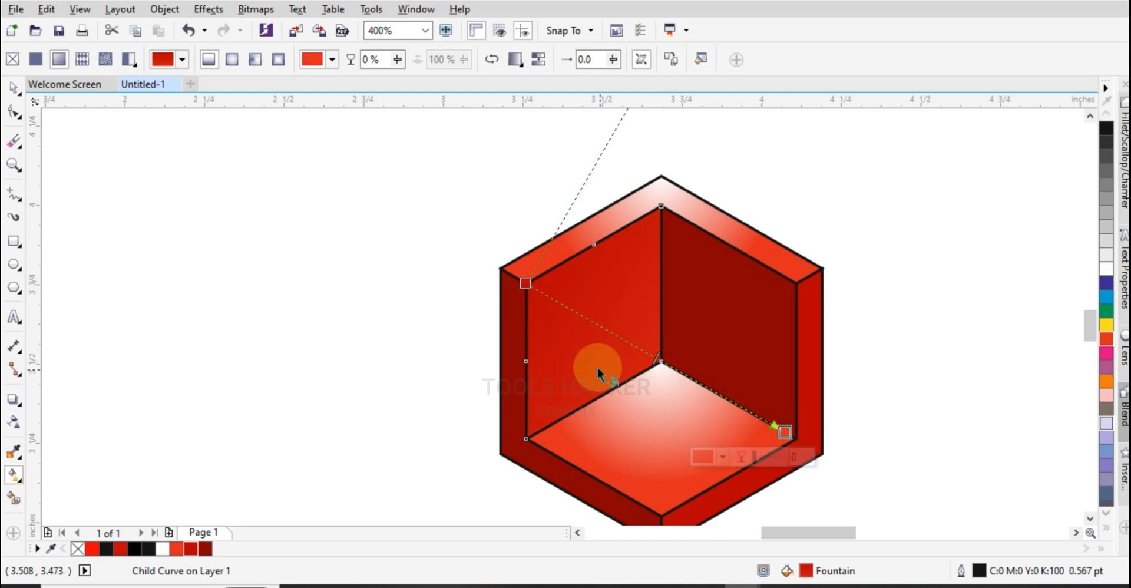
click(594, 323)
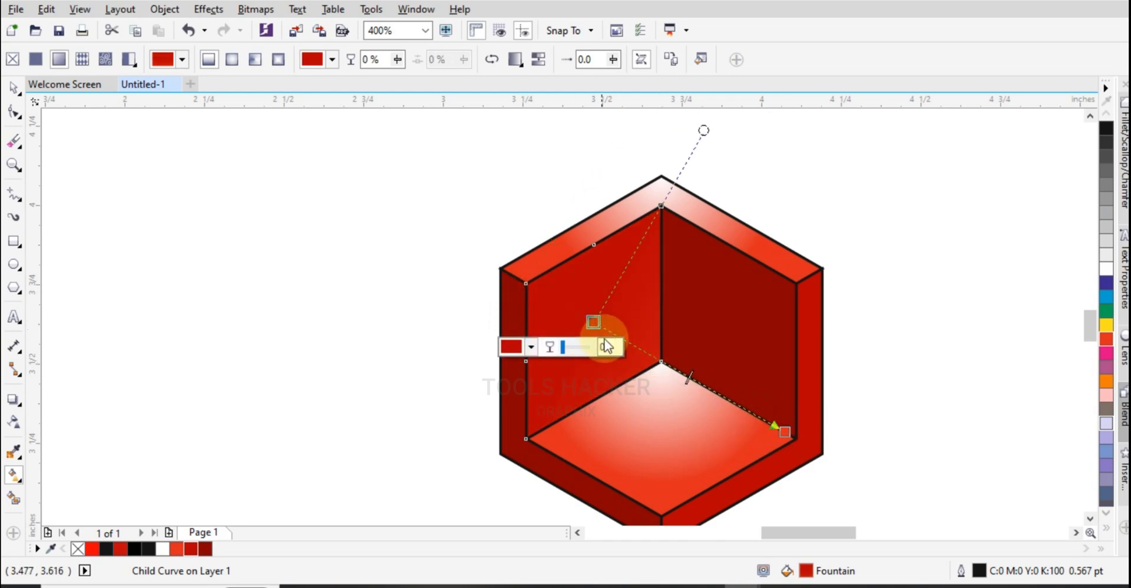
click(785, 433)
drag(785, 432, 662, 370)
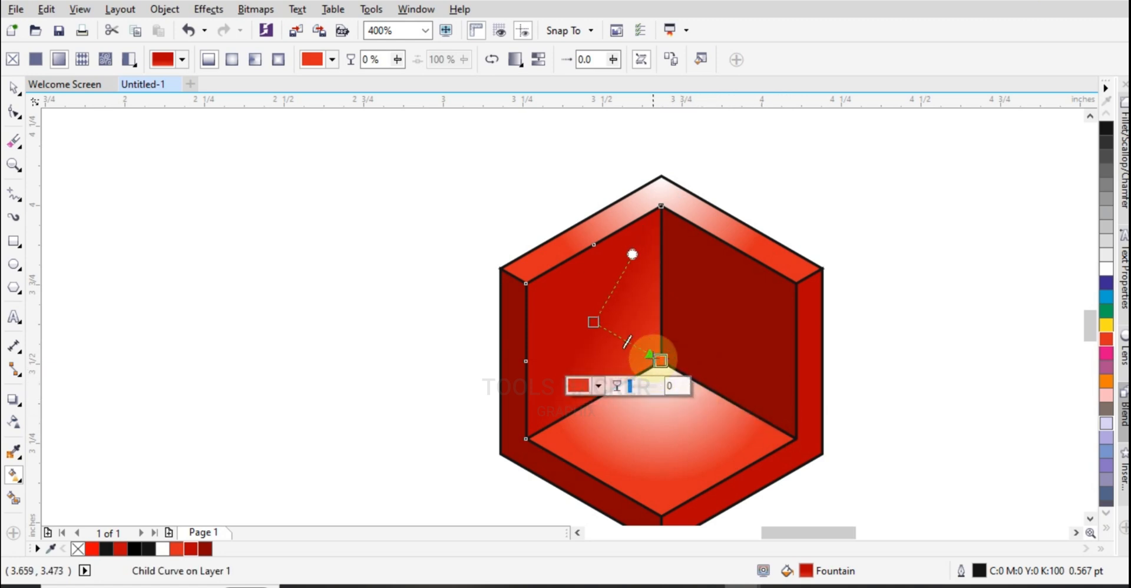
drag(632, 254, 637, 257)
click(12, 88)
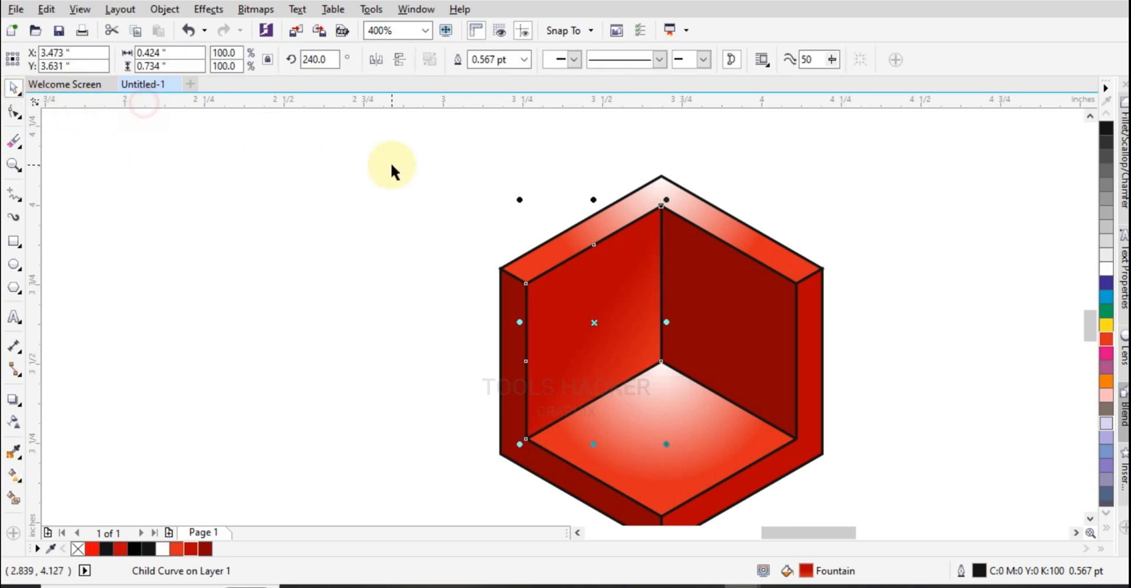
Remove the black outlines from all parts of the cube
scroll(390, 164, down, 1)
drag(400, 139, 646, 371)
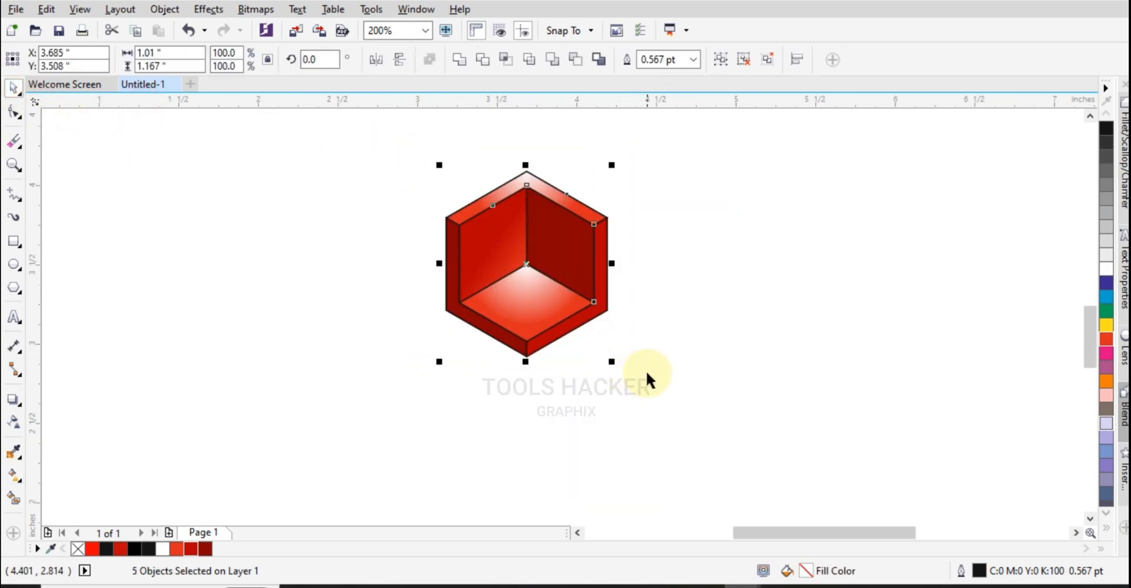
click(1108, 532)
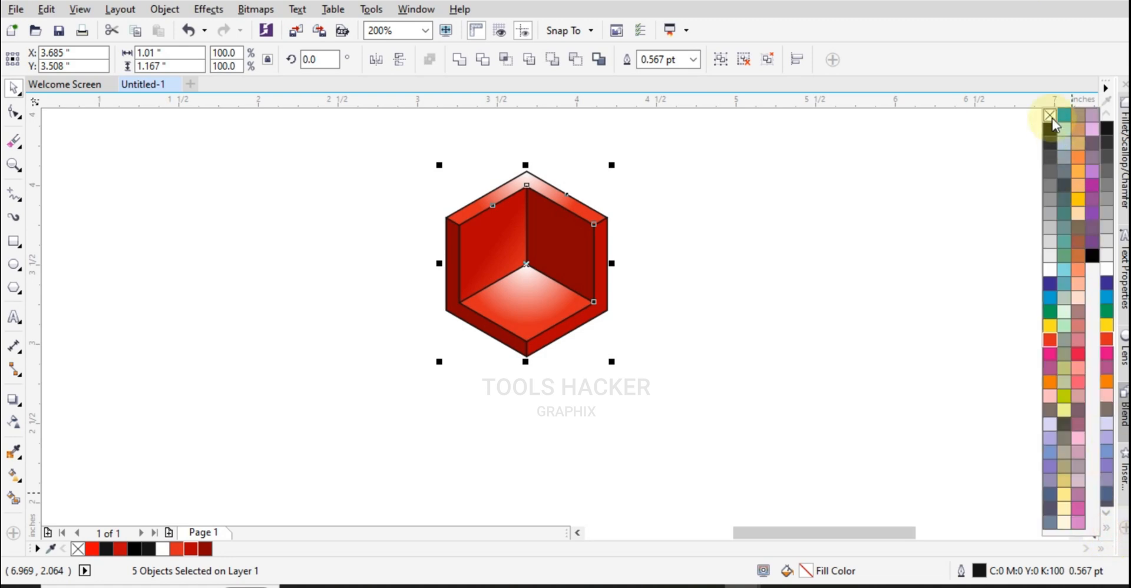
right_click(1053, 117)
click(861, 252)
click(707, 256)
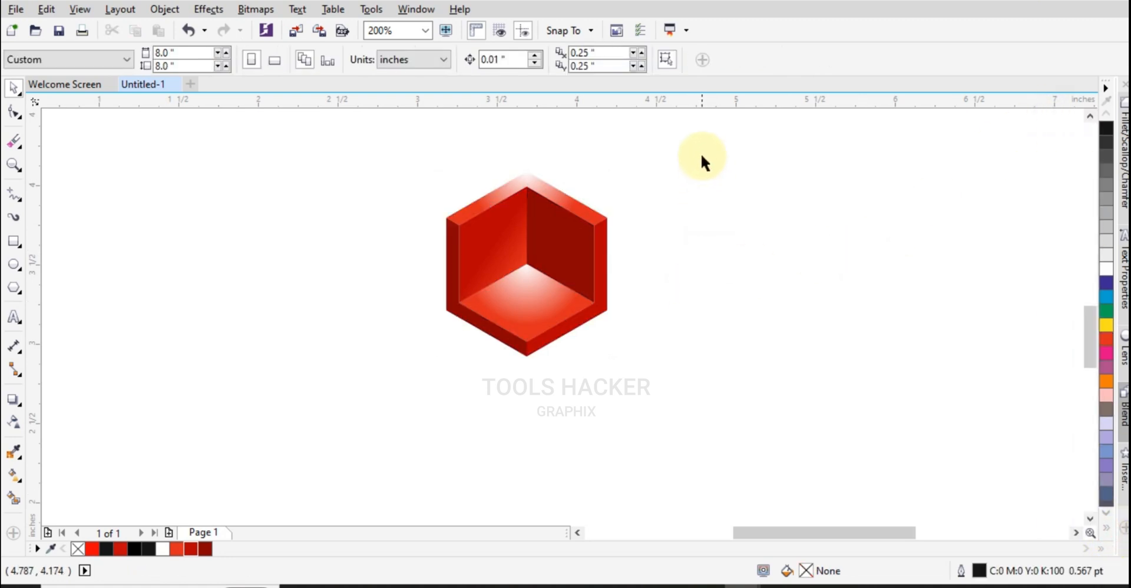
Group the cube's parts and mirror a copy to its right, flipping the copy back to the original orientation
drag(707, 144, 397, 391)
key(ctrl+g)
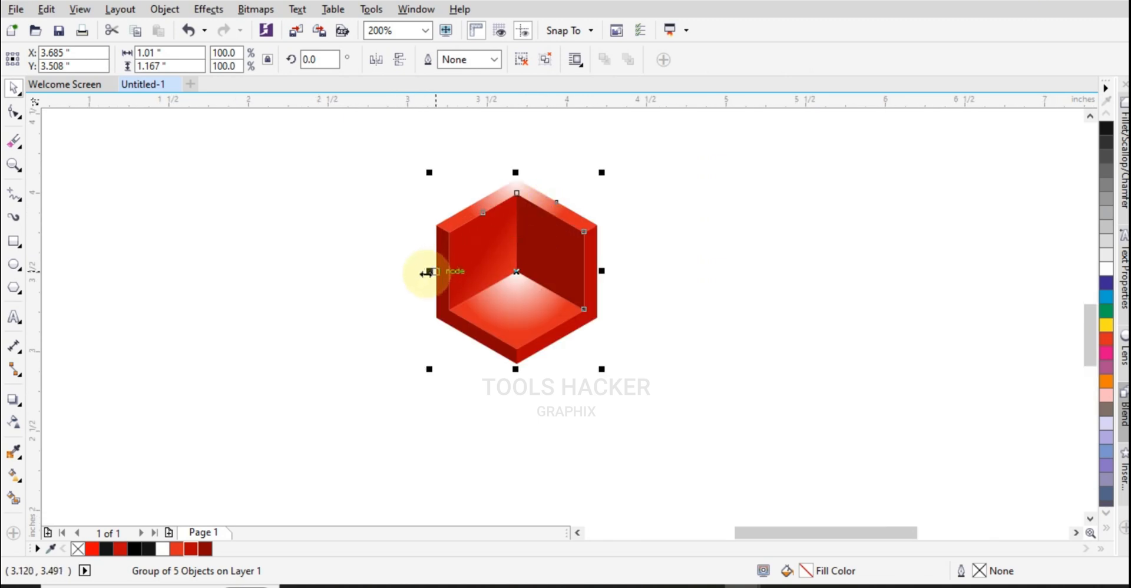
drag(425, 272, 675, 279)
right_click(675, 279)
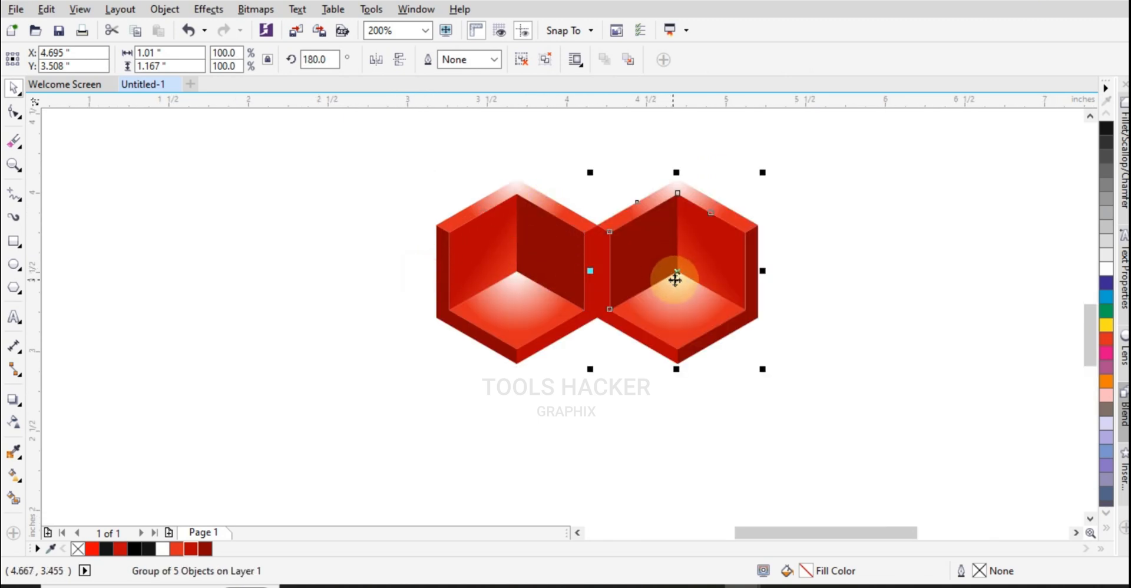
click(377, 64)
Duplicate the two cubes to their right as a mirrored copy and flip it back, making a row of four
drag(395, 158, 825, 414)
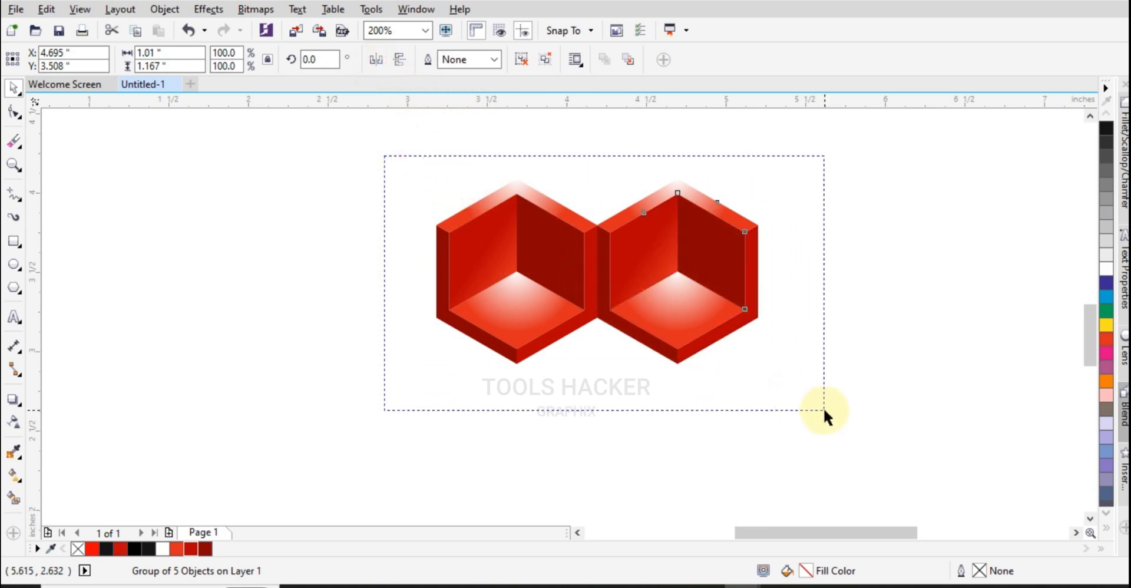
drag(430, 270, 813, 273)
right_click(813, 273)
scroll(602, 318, down, 1)
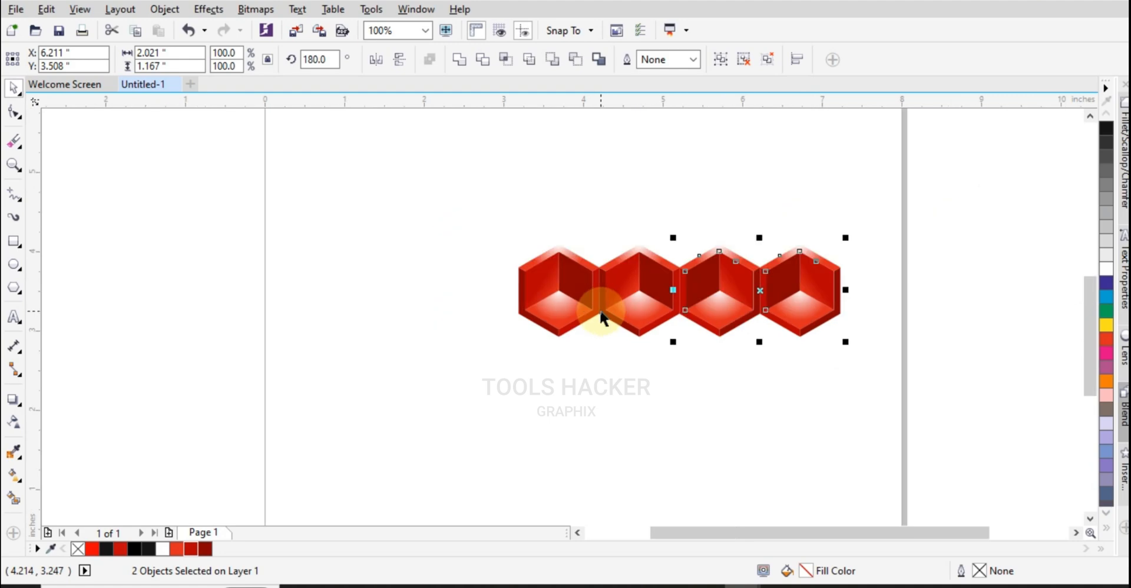
click(380, 61)
Duplicate the four-cube row to its right and flip the copy back horizontally, making a row of eight
drag(424, 171, 877, 378)
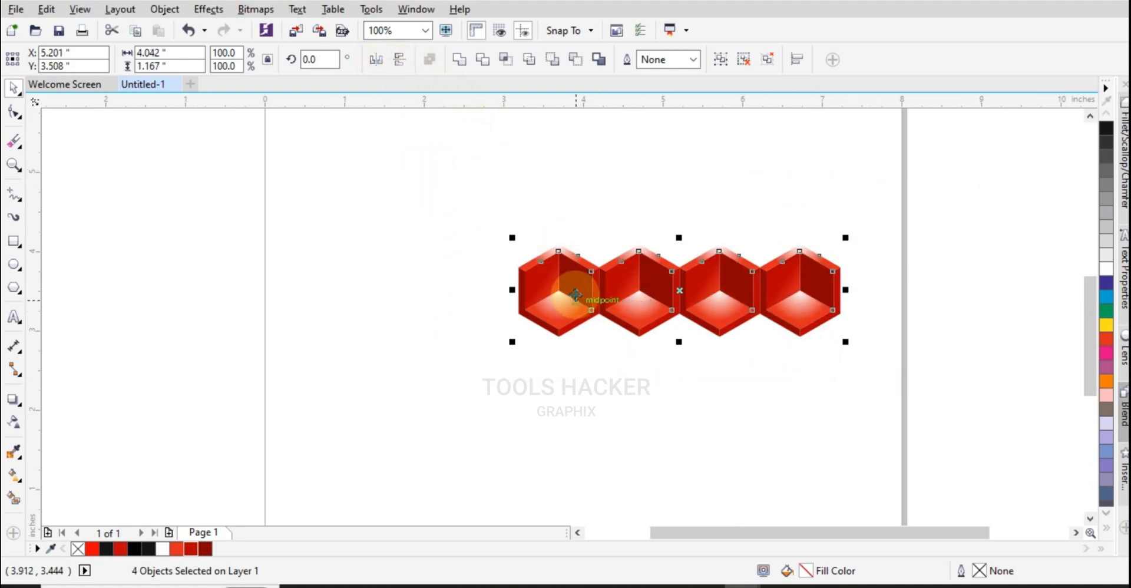
drag(511, 290, 850, 305)
scroll(594, 315, down, 2)
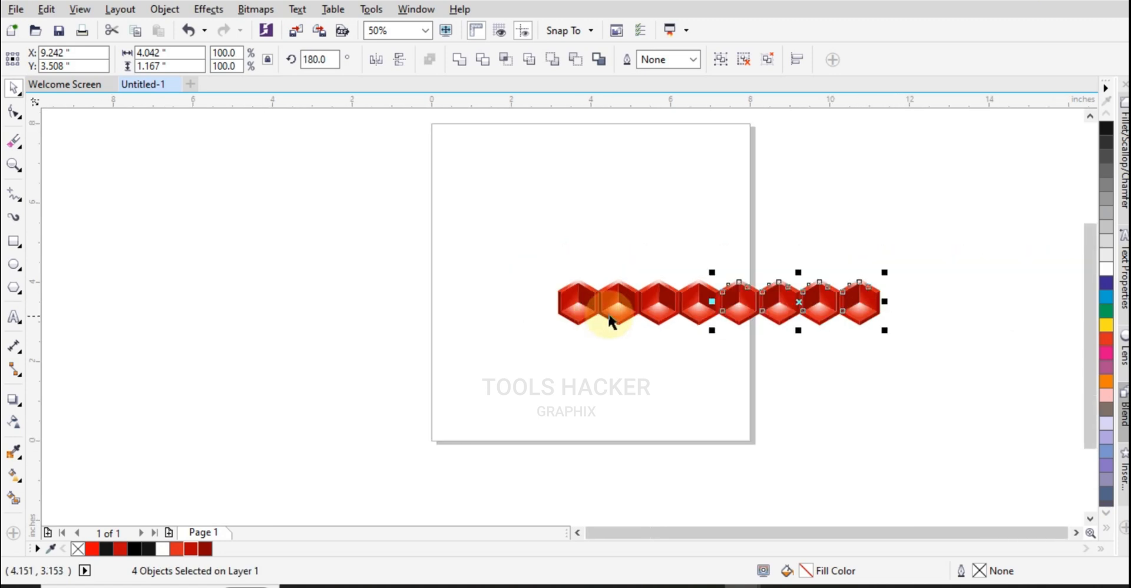
click(393, 64)
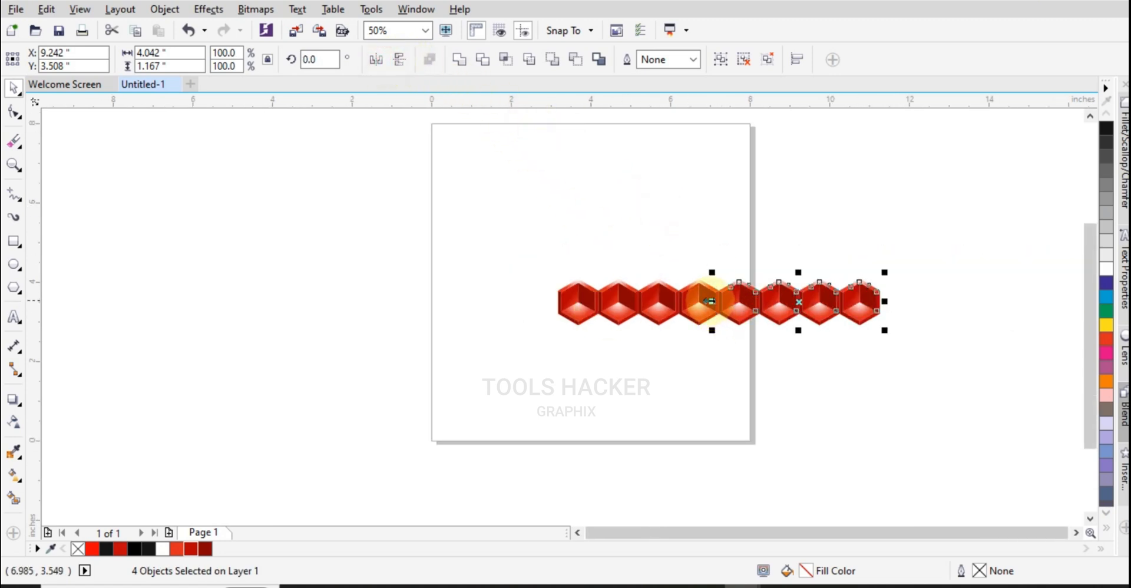
Add another copy of the last four cubes at the row's right end and flip it back, making twelve cubes
drag(709, 301, 937, 307)
right_click(937, 307)
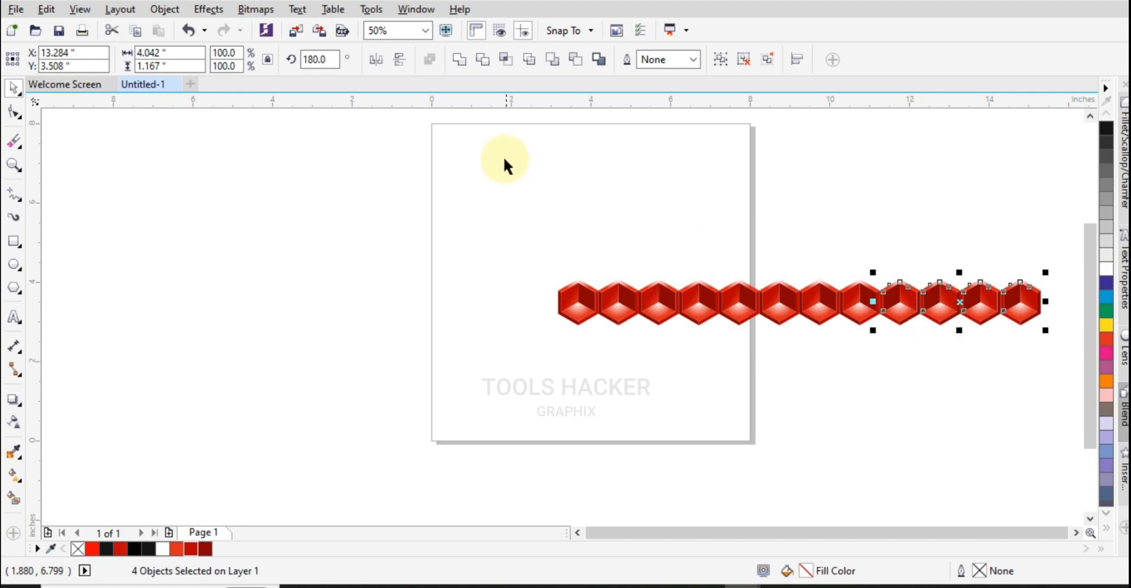
click(383, 69)
Group the twelve cubes and move the row up and left to the upper part of the page
drag(430, 202, 1074, 373)
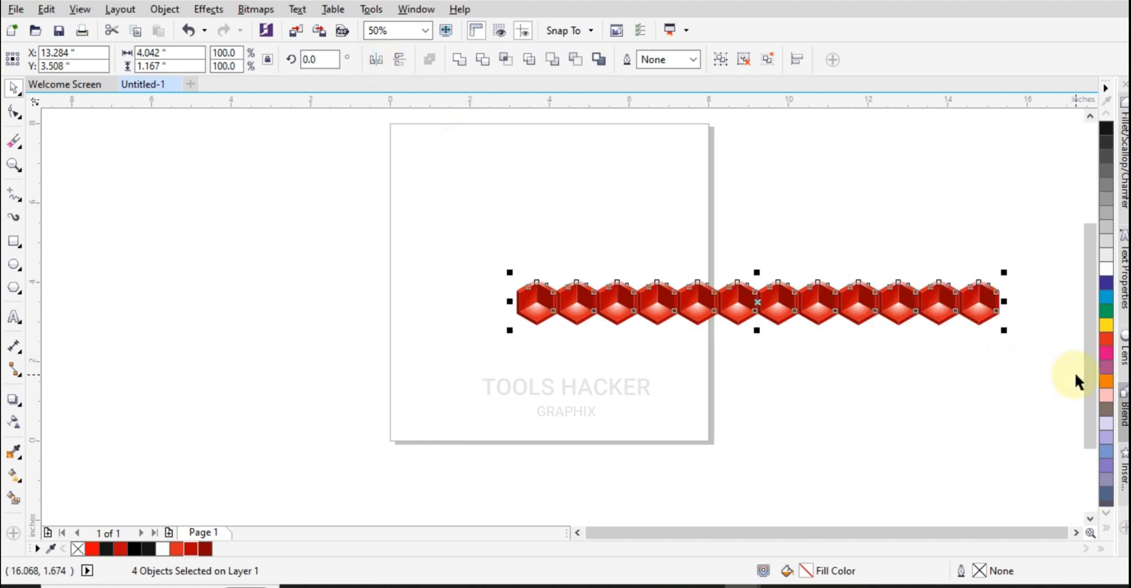
key(ctrl+g)
drag(792, 302, 688, 189)
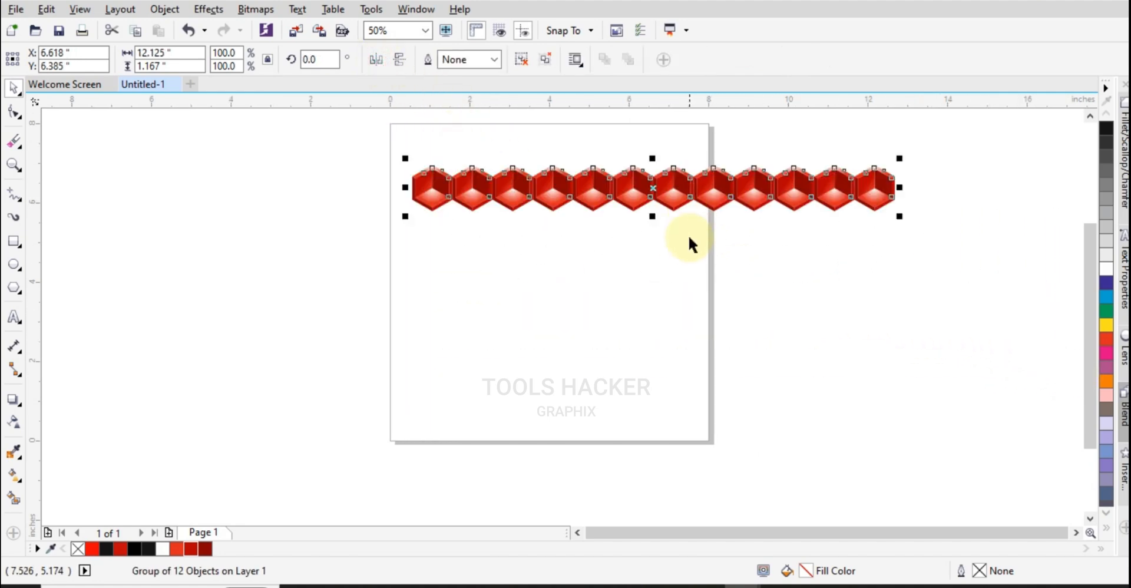
Scale the twelve-cube row down to 87.9% and move it to the page's top-left corner
scroll(695, 191, up, 2)
scroll(730, 250, down, 2)
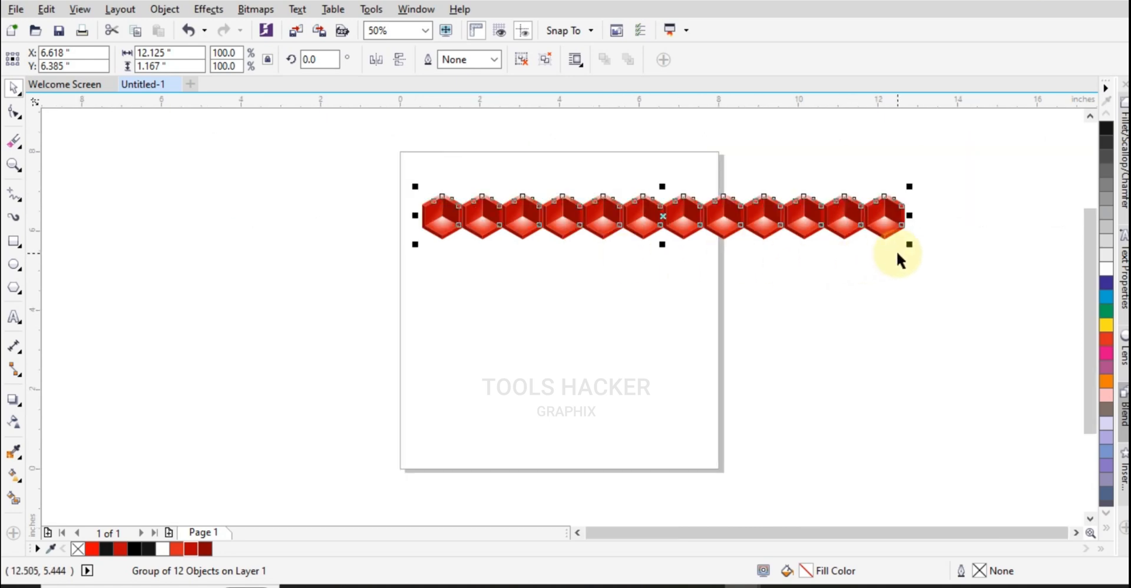
drag(910, 247, 852, 261)
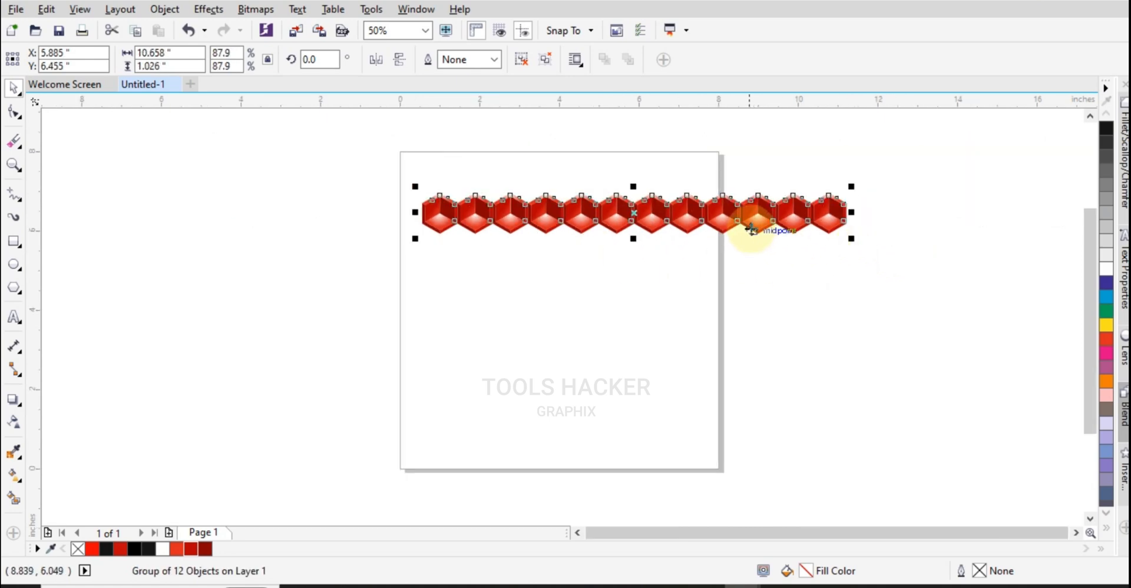
drag(750, 227, 726, 199)
Place a copy of the row below it, offset by half a cube so the hexagons interlock
scroll(600, 188, up, 2)
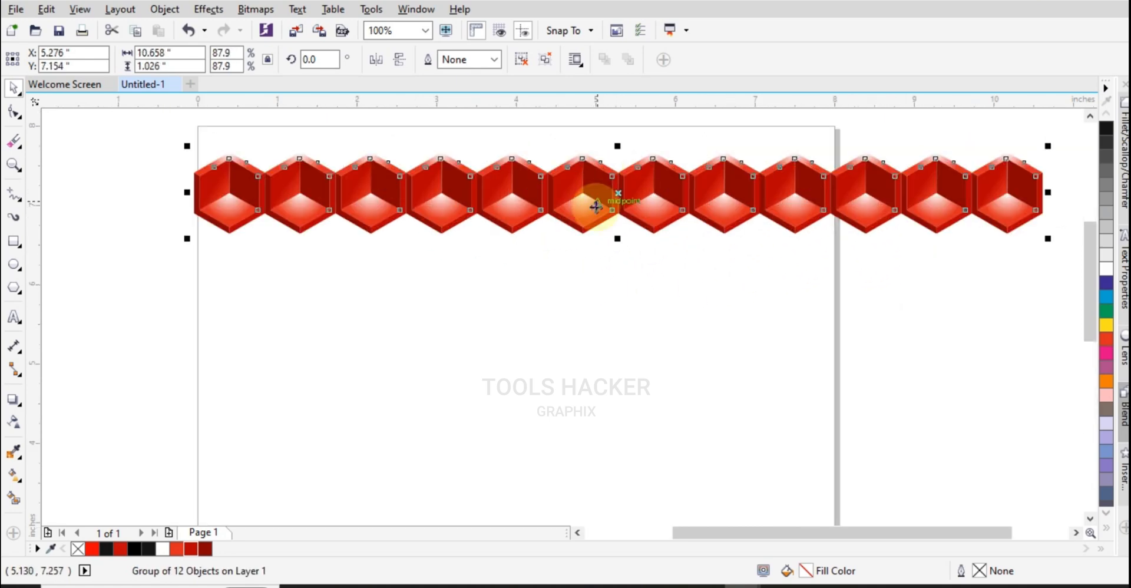
scroll(276, 204, up, 2)
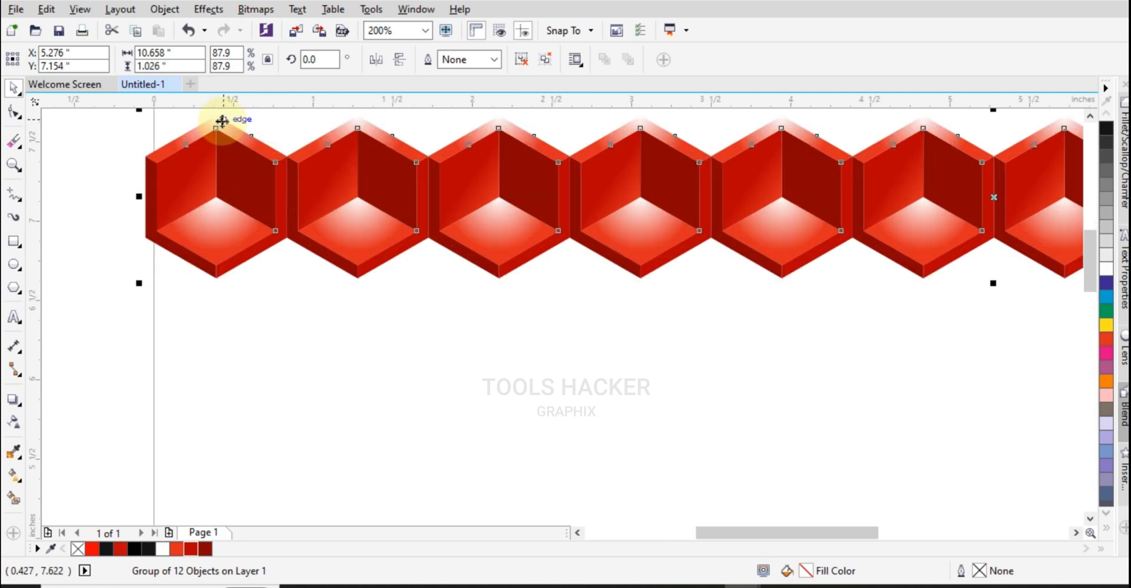
drag(215, 114, 290, 242)
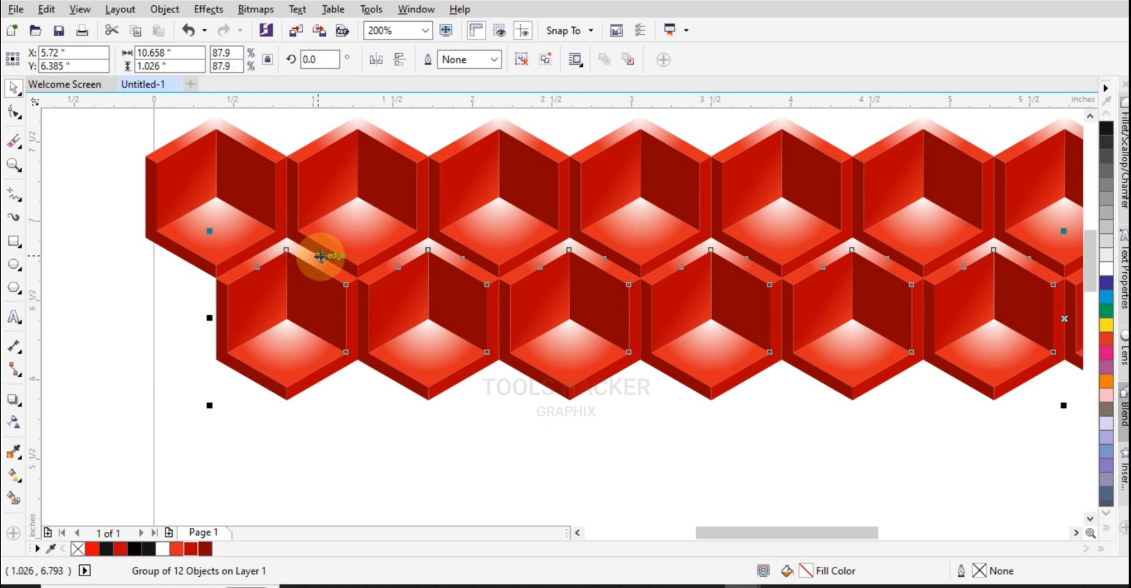
Group the two interlocking rows and place a copy of the pair directly below, fitted against the second row
scroll(316, 255, down, 4)
drag(466, 292, 761, 341)
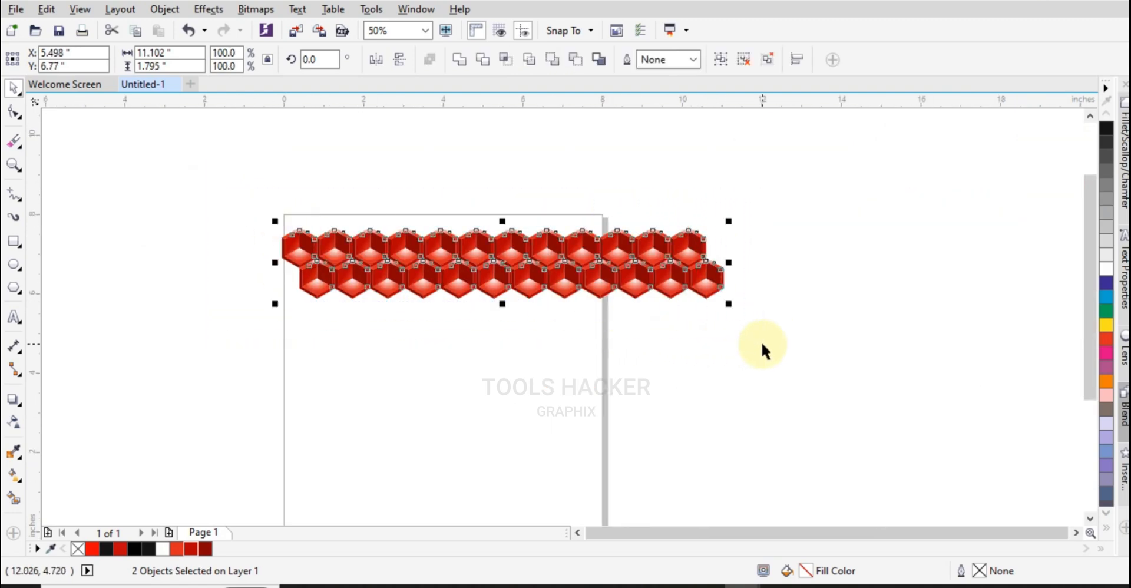
key(ctrl+g)
scroll(307, 241, up, 4)
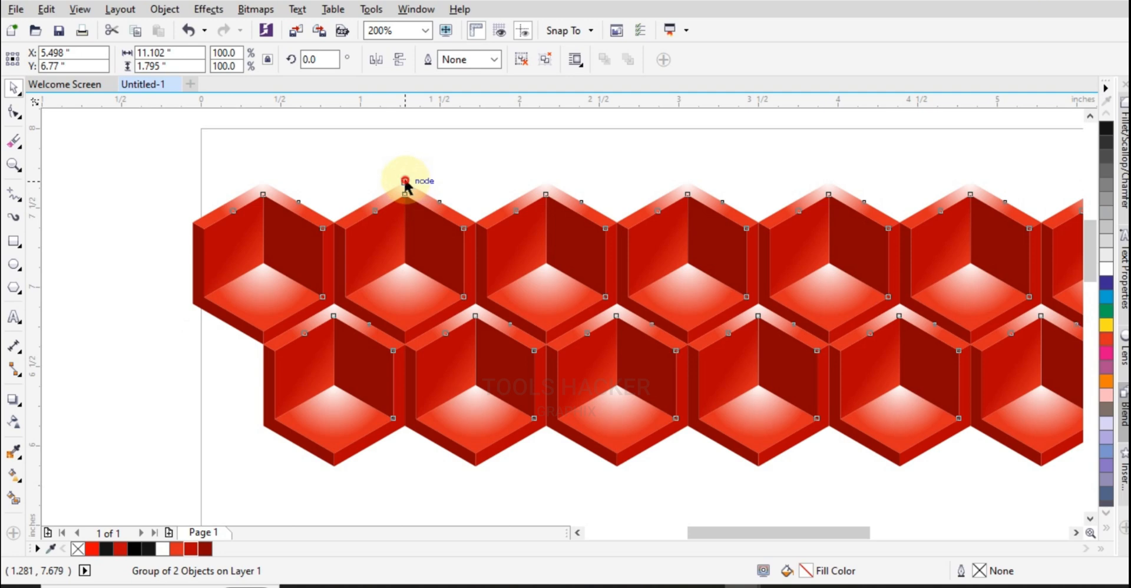
drag(404, 182, 404, 425)
right_click(404, 424)
scroll(404, 328, down, 4)
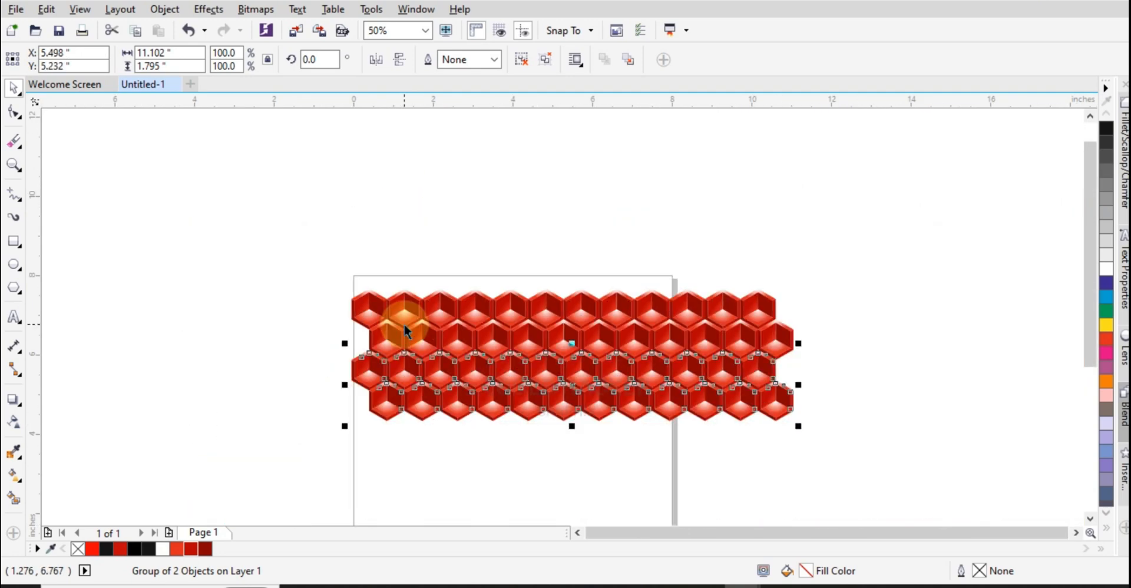
Repeat the downward duplication of the row pair four times to cover the page's height
key(ctrl+r)
key(ctrl+r)
key(ctrl+r)
key(ctrl+r)
scroll(607, 283, down, 4)
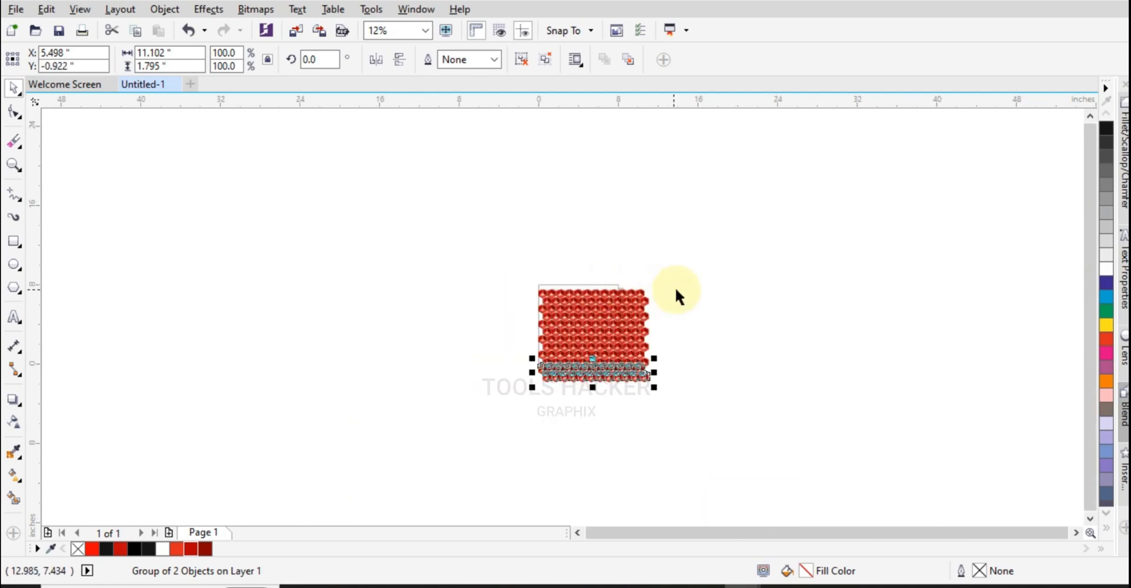
Move all the cube row pairs off the page into the empty area beside it and group them
drag(730, 253, 518, 390)
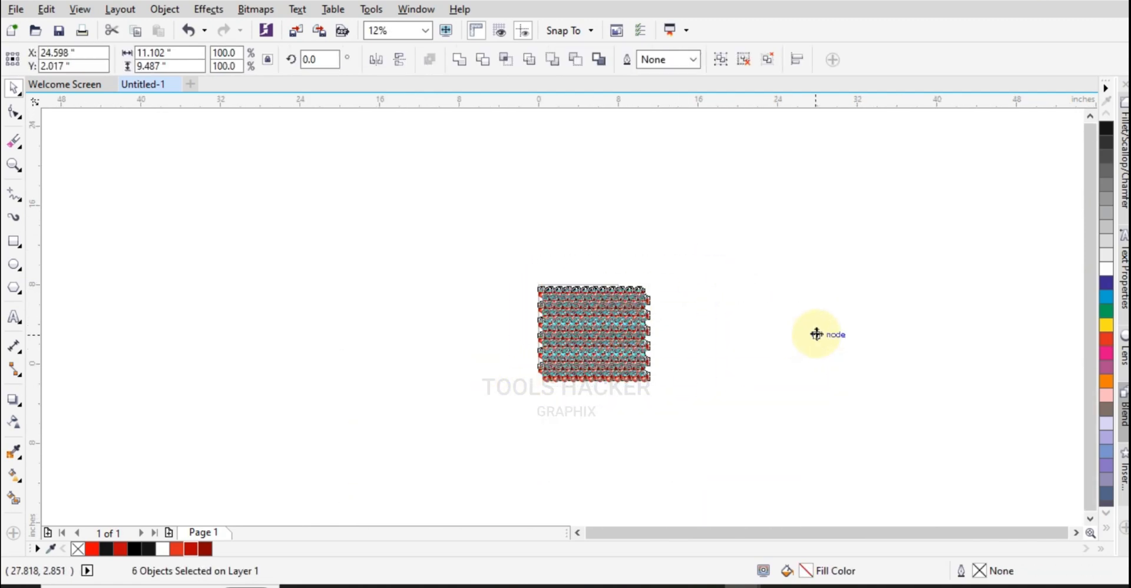
drag(816, 334, 790, 333)
key(ctrl+g)
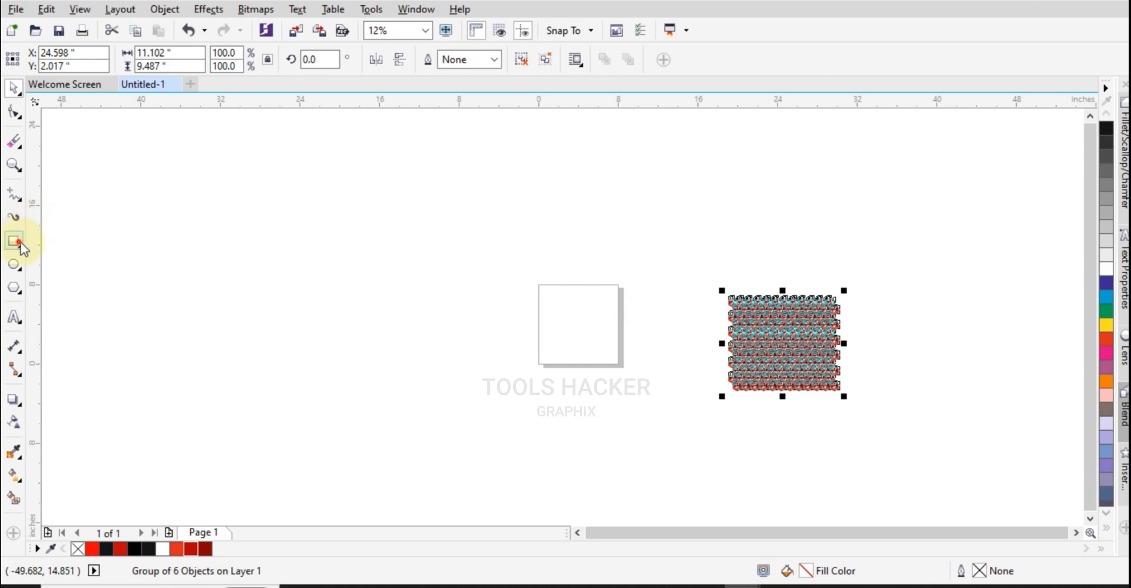
Create a page-sized 8 by 8 inch rectangle and PowerClip the grouped cube pattern inside it
click(16, 241)
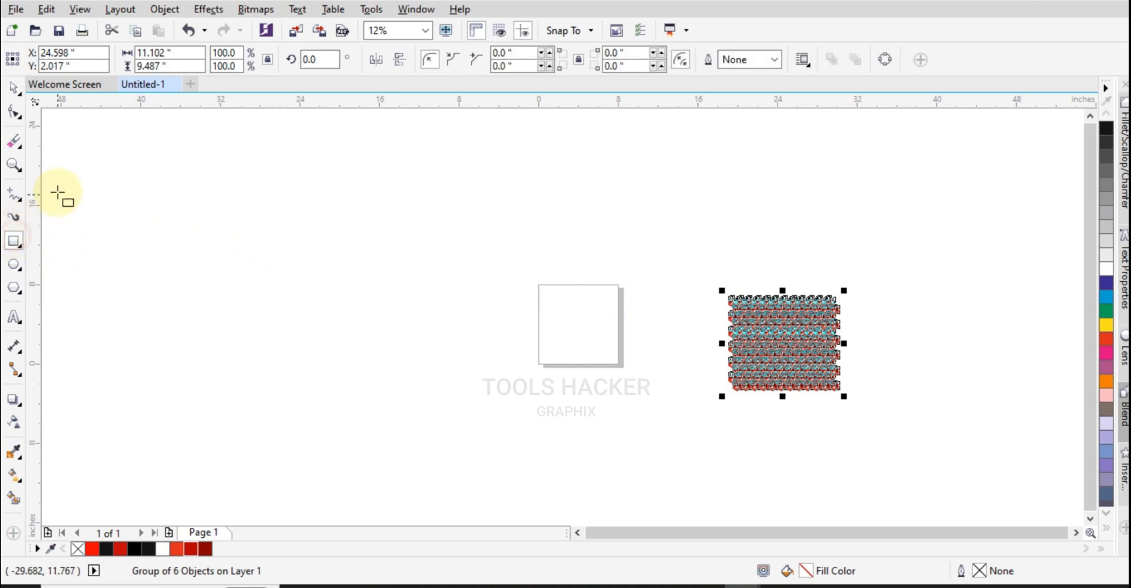
double_click(12, 245)
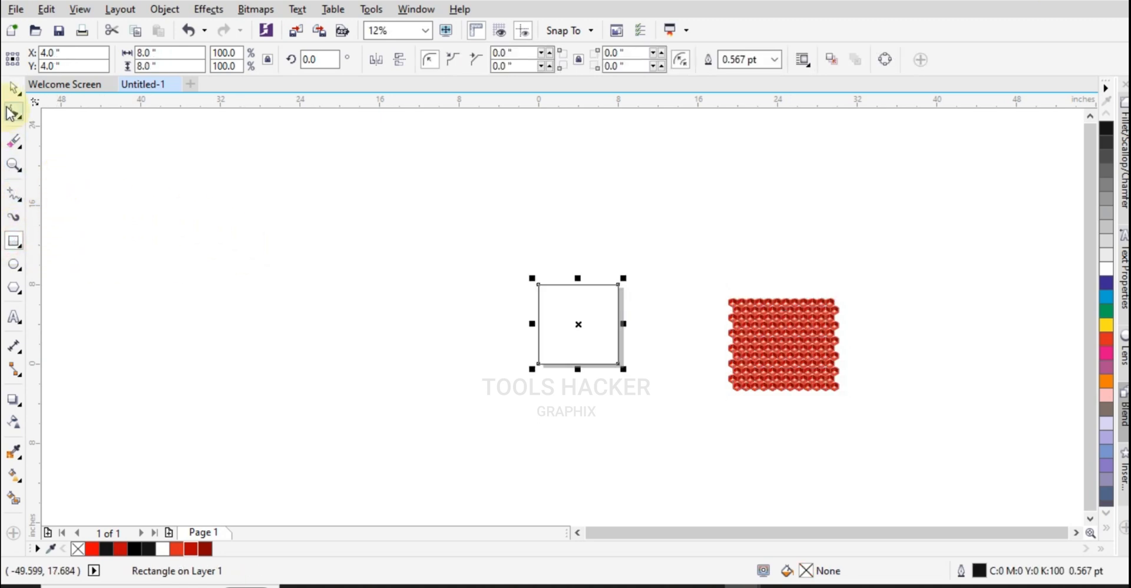
click(821, 333)
right_click(790, 333)
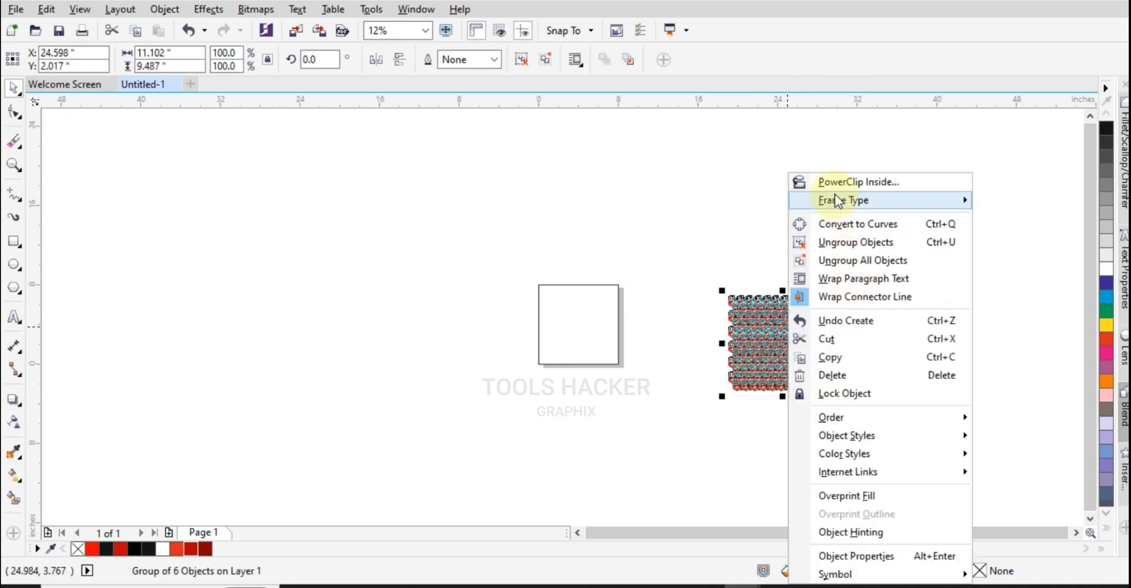
click(836, 183)
click(589, 310)
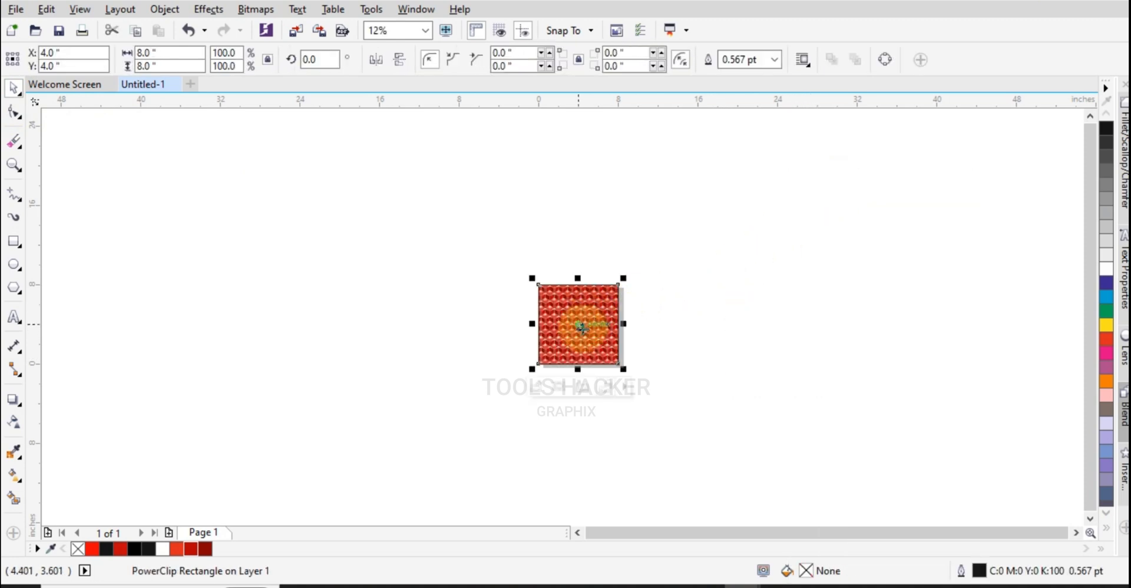
Deselect the clipped pattern, zoom in on the page and inspect the finished artwork in full-screen preview
click(701, 329)
click(14, 165)
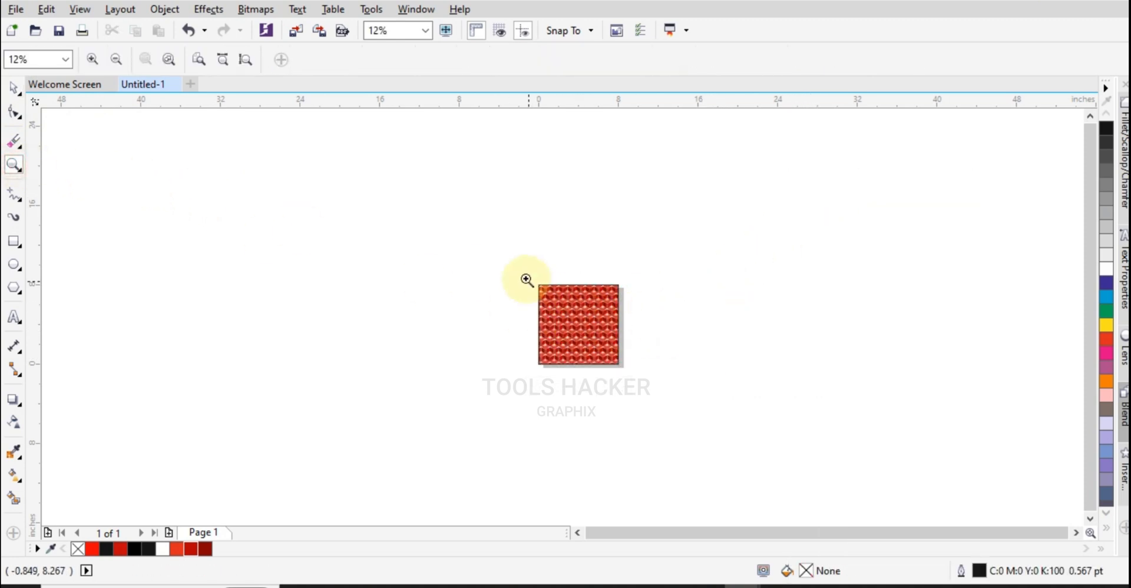
drag(528, 274, 622, 371)
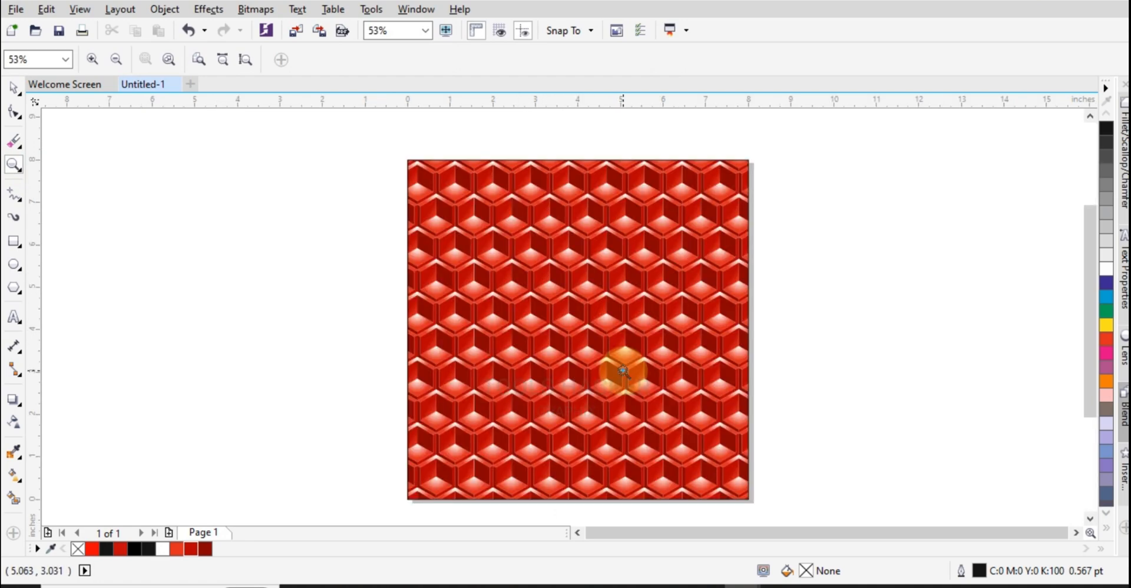
key(F9)
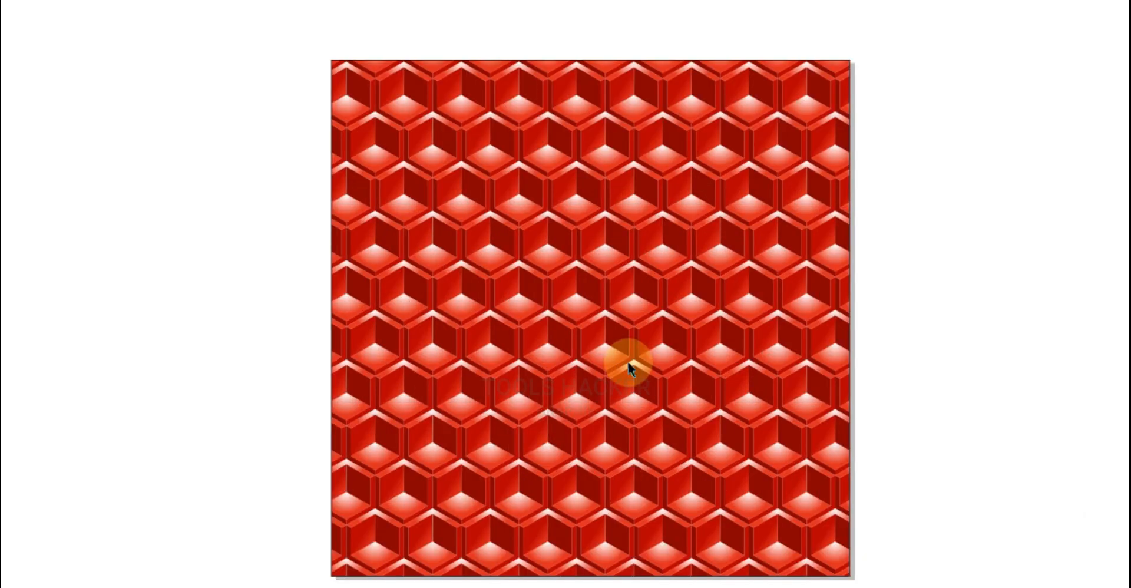